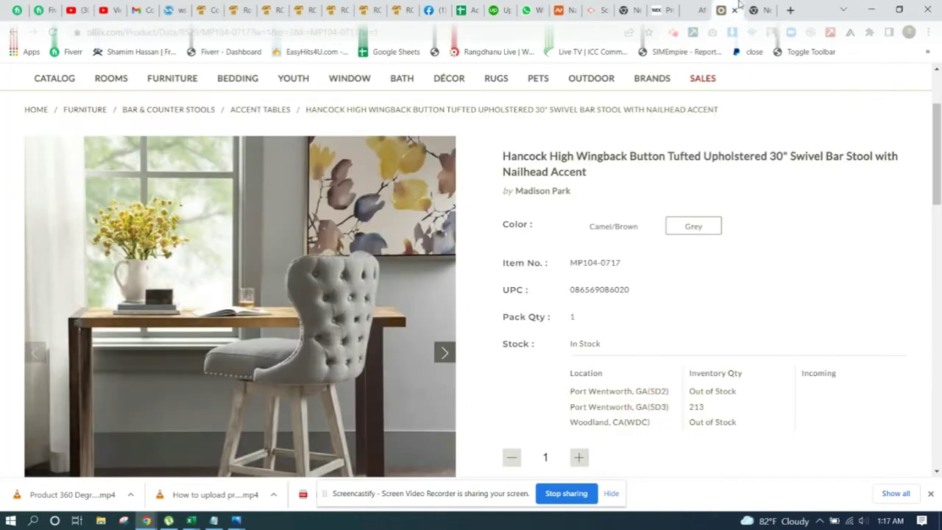
# - Search the Olliix store for item MP104-0717
pyautogui.click(727, 10)
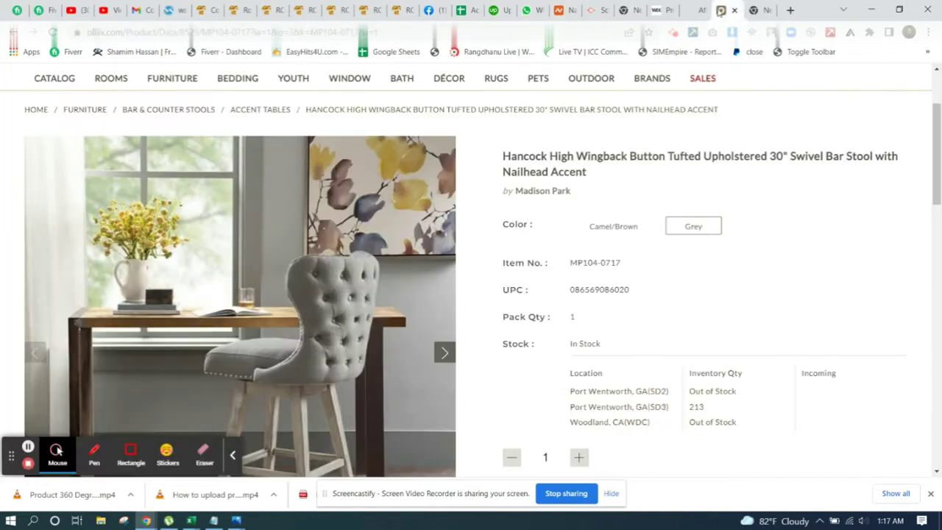
pyautogui.scroll(1, 689, 138)
pyautogui.click(795, 154)
pyautogui.write('MP104-0717')
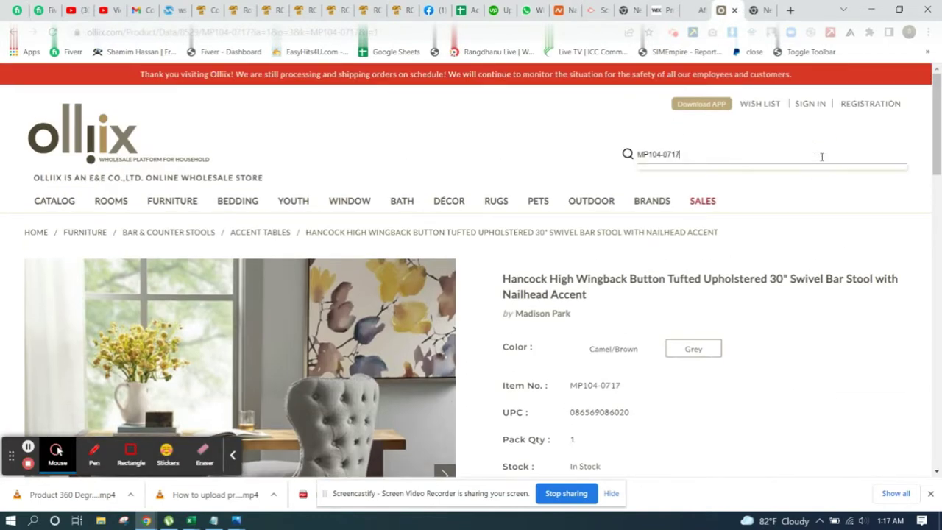
pyautogui.press('Return')
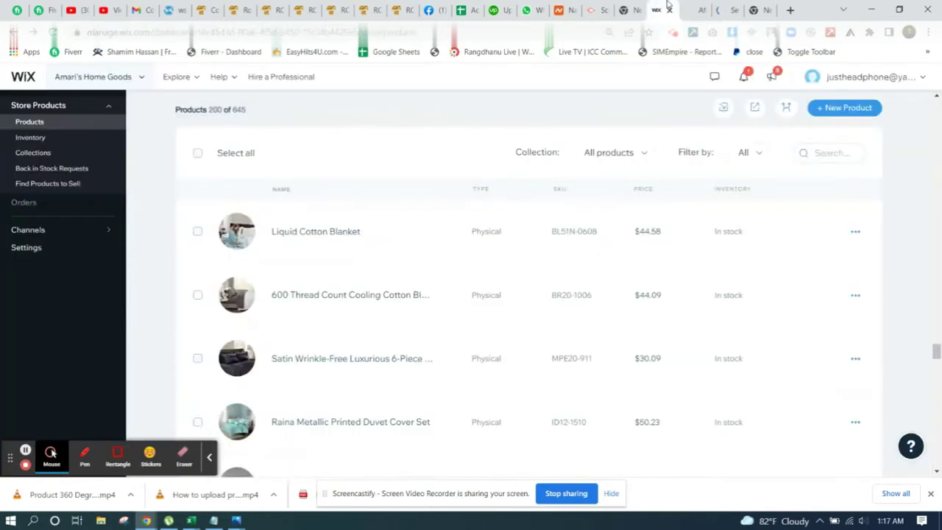
# - Open the bar stool's Olliix page and copy its full title into the name of a new physical product in Wix
pyautogui.scroll(-4, 466, 229)
pyautogui.click(351, 147)
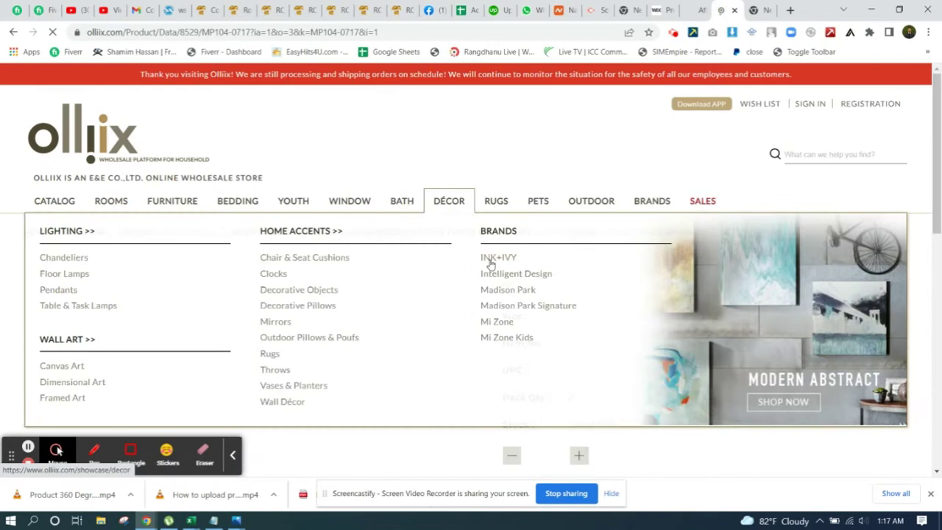
pyautogui.scroll(-5, 488, 269)
pyautogui.scroll(6, 507, 333)
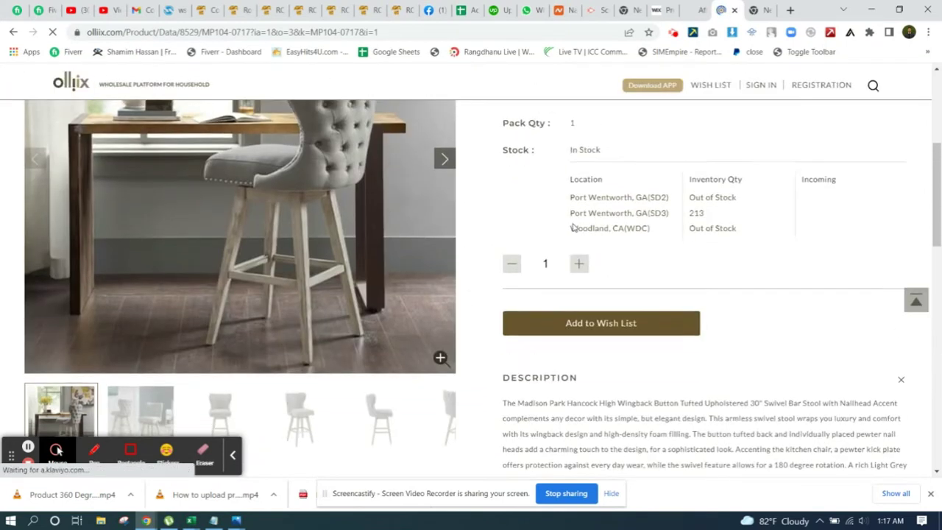
pyautogui.tripleClick(546, 279)
pyautogui.hotkey('ctrl', 'c')
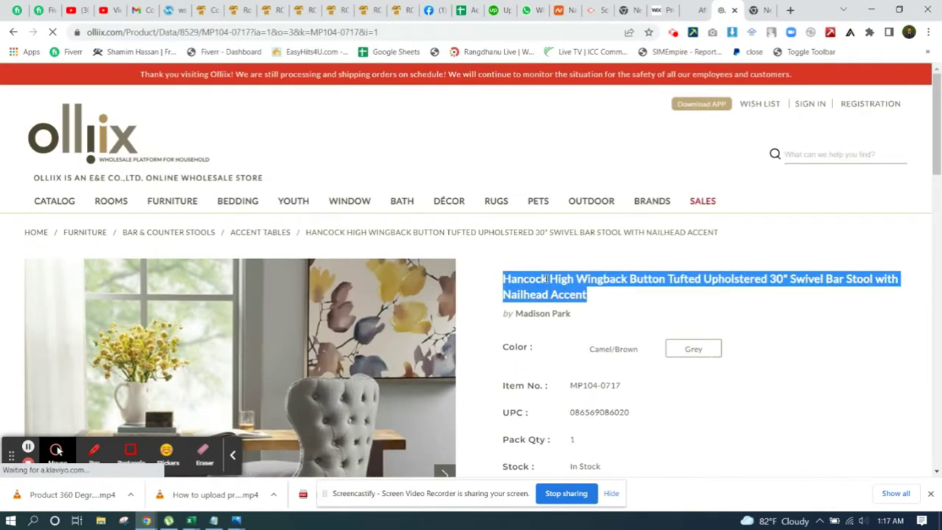
pyautogui.click(657, 9)
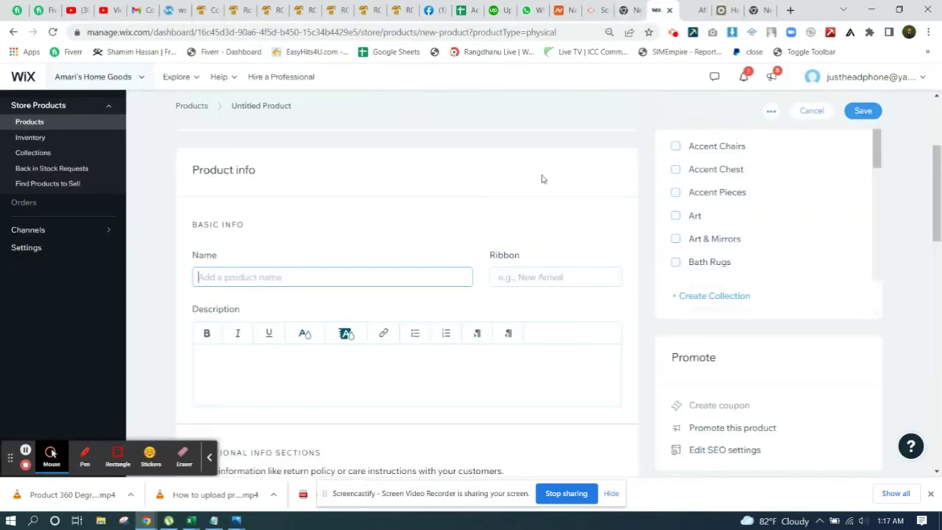
pyautogui.click(468, 277)
pyautogui.hotkey('ctrl', 'v')
# - Copy the stool's description paragraph from Olliix into the description of the new Wix product
pyautogui.scroll(-2, 465, 297)
pyautogui.click(496, 240)
pyautogui.click(720, 10)
pyautogui.scroll(-10, 485, 298)
pyautogui.scroll(2, 478, 299)
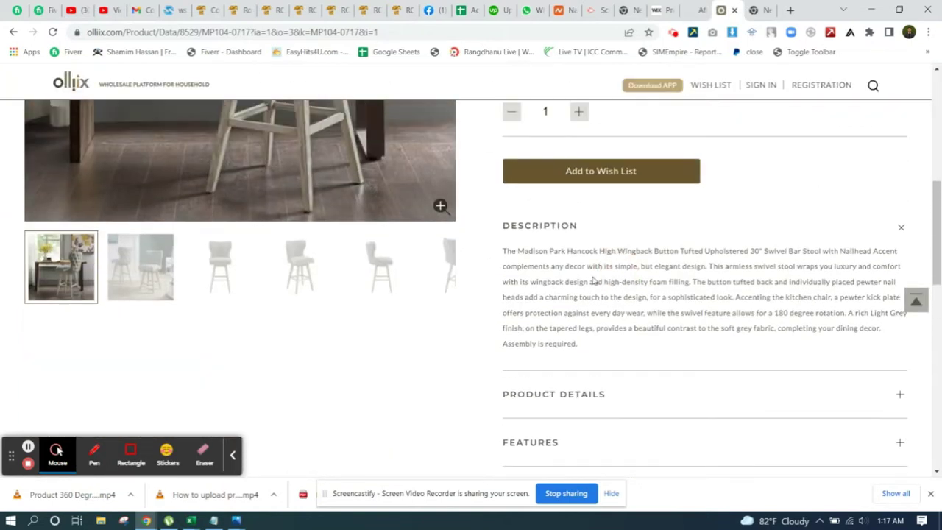
pyautogui.tripleClick(581, 267)
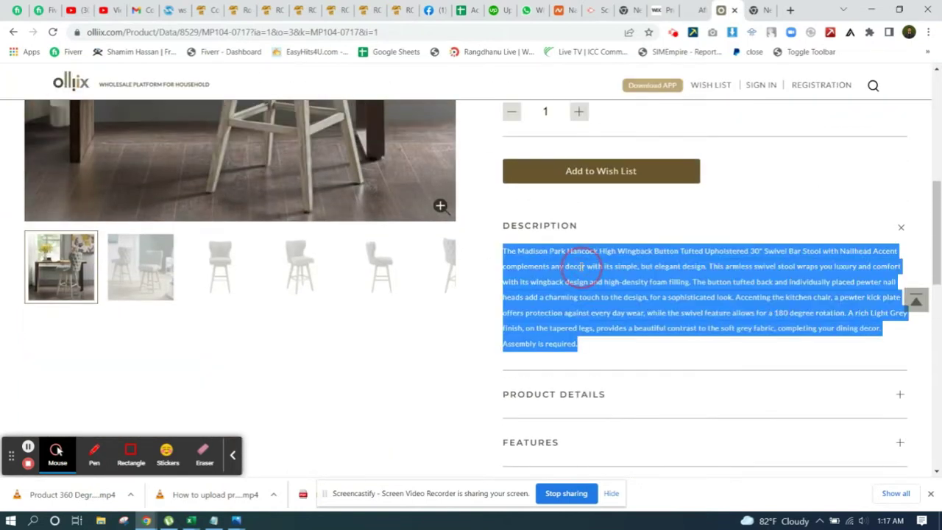
pyautogui.click(659, 8)
pyautogui.hotkey('ctrl', 'v')
# - Start an additional info section for the product with the title PRODUCT DETAILS
pyautogui.scroll(-3, 515, 236)
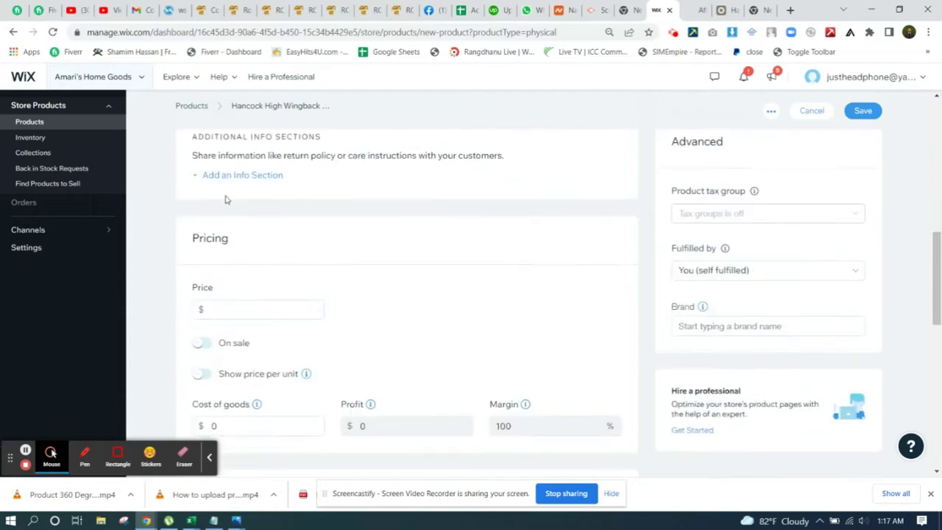
pyautogui.click(237, 178)
pyautogui.click(405, 221)
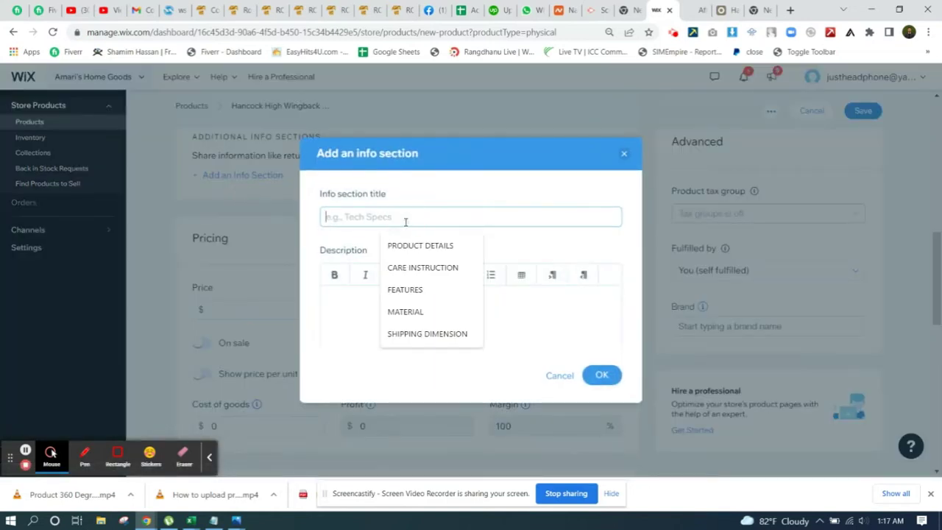
pyautogui.click(405, 247)
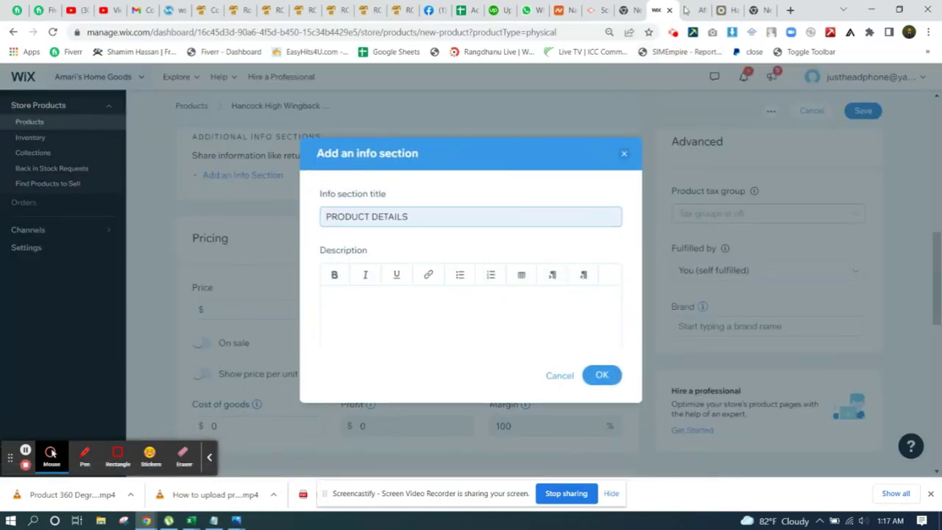
# - Fill the section description with the Olliix product details, from the swivel bar stool size to the maximum weight capacity, and save the section
pyautogui.click(725, 10)
pyautogui.scroll(-3, 633, 221)
pyautogui.click(634, 218)
pyautogui.click(584, 212)
pyautogui.moveTo(624, 312); pyautogui.dragTo(503, 188)
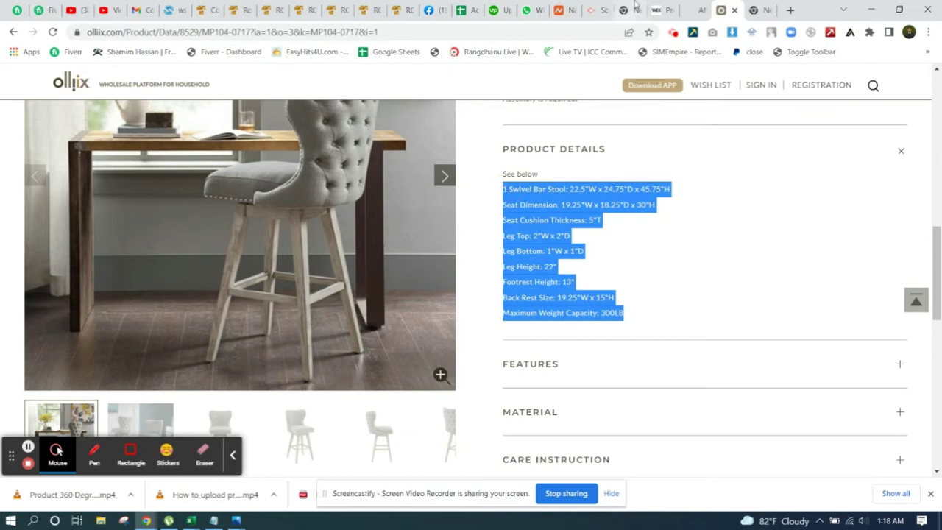
pyautogui.click(663, 9)
pyautogui.click(439, 307)
pyautogui.hotkey('ctrl', 'v')
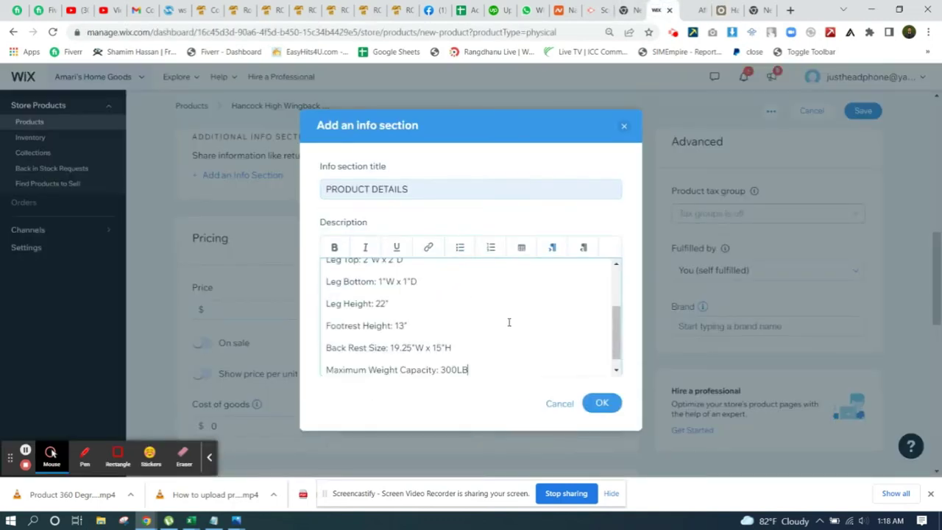
pyautogui.click(602, 403)
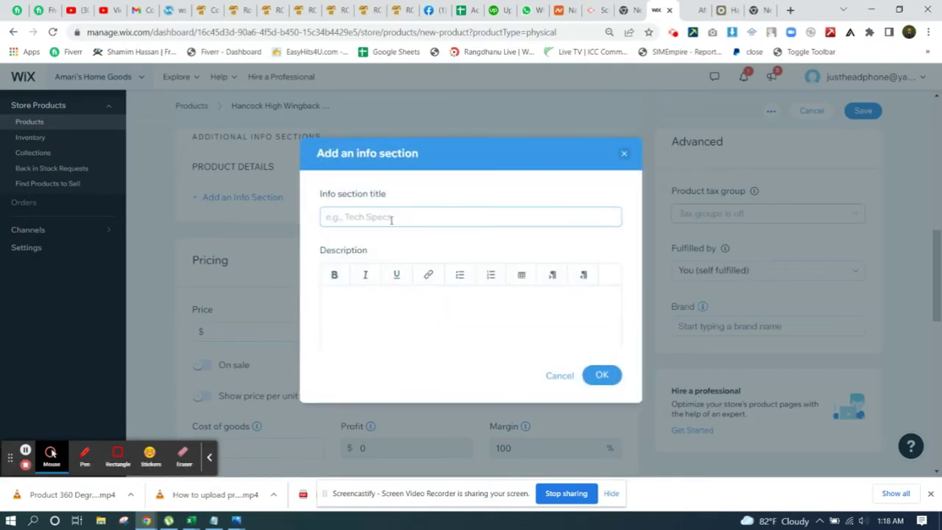
# - Title a new info section FEATURES and fill its description with the feature list copied from the Olliix page
pyautogui.click(391, 219)
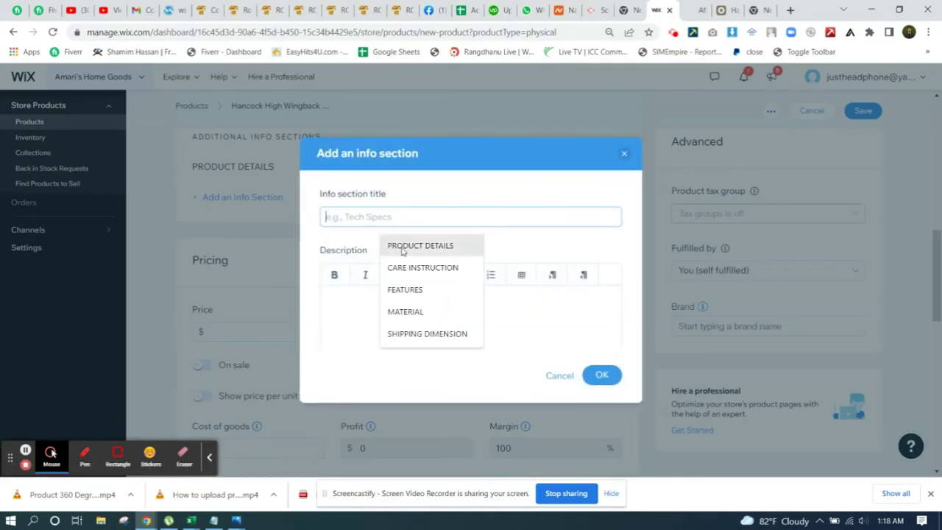
pyautogui.click(393, 292)
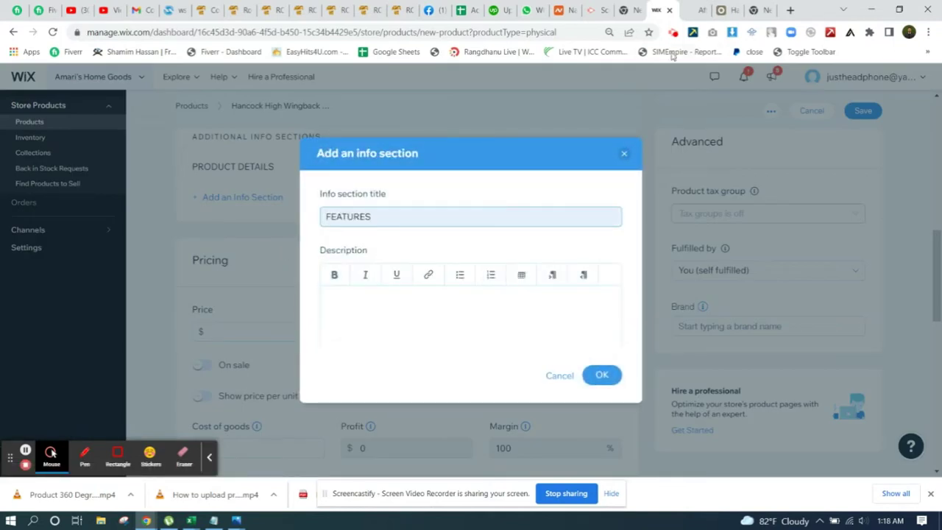
pyautogui.click(531, 315)
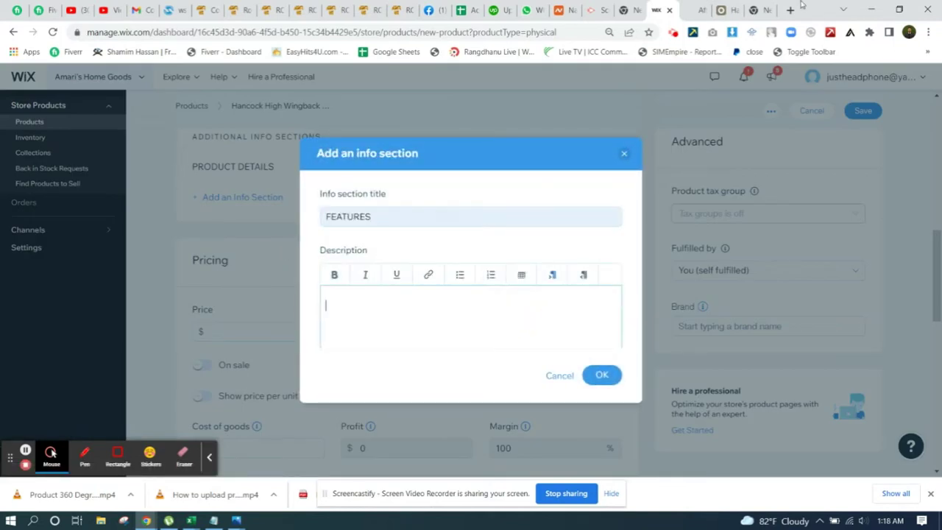
pyautogui.click(728, 10)
pyautogui.scroll(-2, 641, 300)
pyautogui.click(593, 244)
pyautogui.scroll(-1, 595, 260)
pyautogui.moveTo(672, 330); pyautogui.dragTo(607, 291)
pyautogui.moveTo(625, 360); pyautogui.dragTo(501, 200)
pyautogui.hotkey('ctrl', 'c')
pyautogui.click(657, 9)
pyautogui.hotkey('ctrl', 'v')
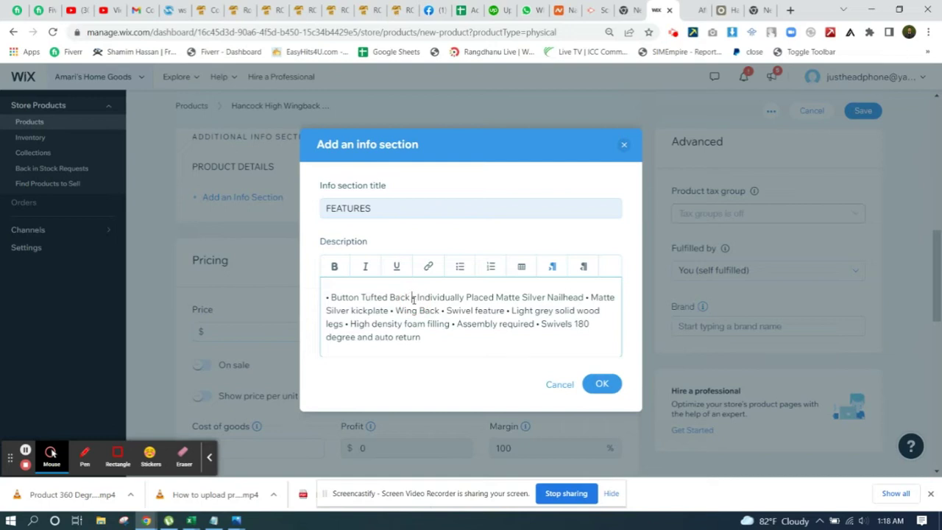
# - Split the pasted features so each bullet stands on its own line, and save the FEATURES section
pyautogui.press('Return')
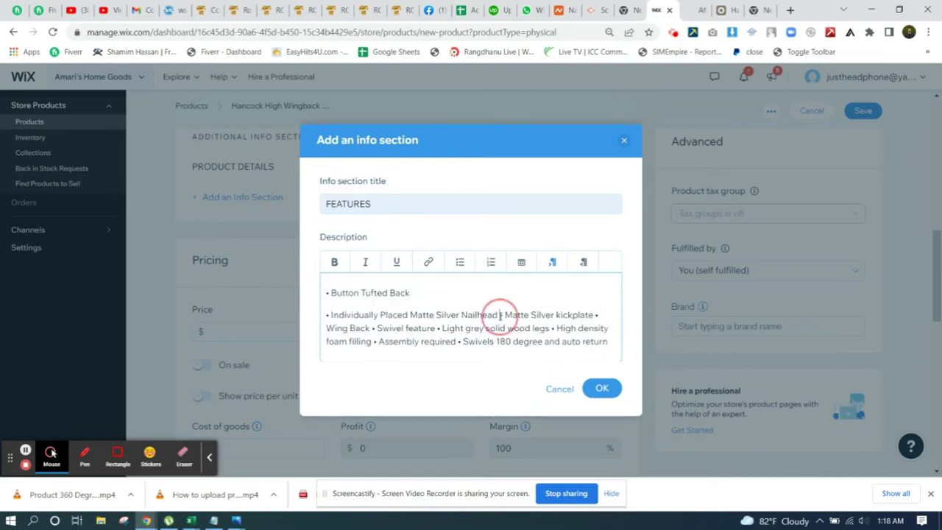
pyautogui.press('Return')
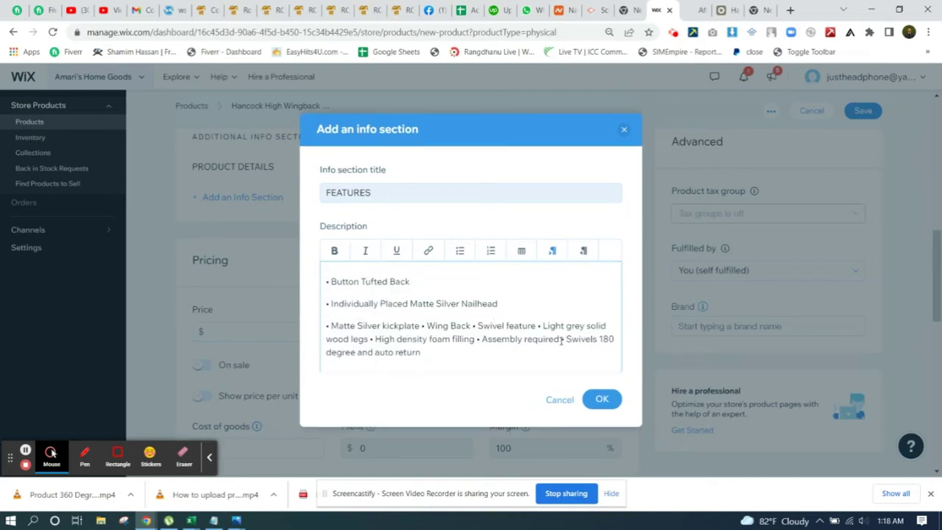
pyautogui.press('Return')
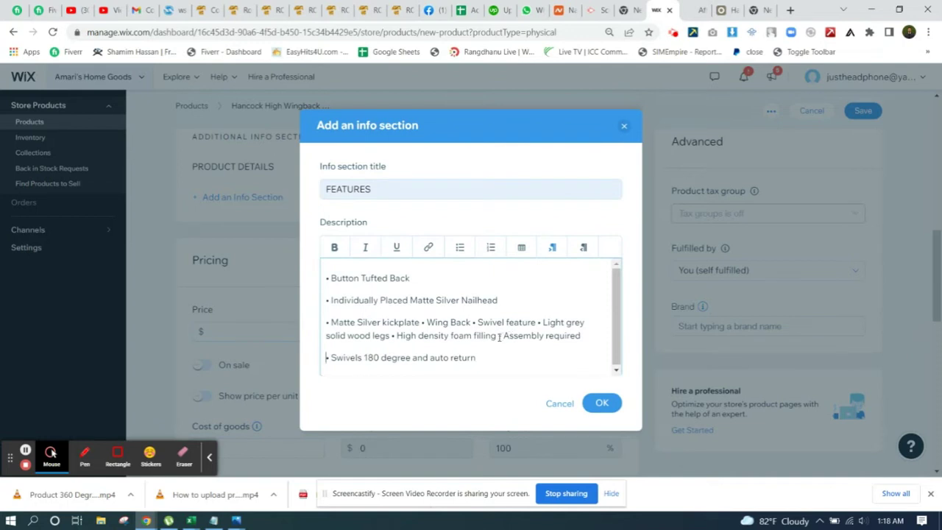
pyautogui.click(499, 336)
pyautogui.press('Return')
pyautogui.click(392, 336)
pyautogui.press('Return')
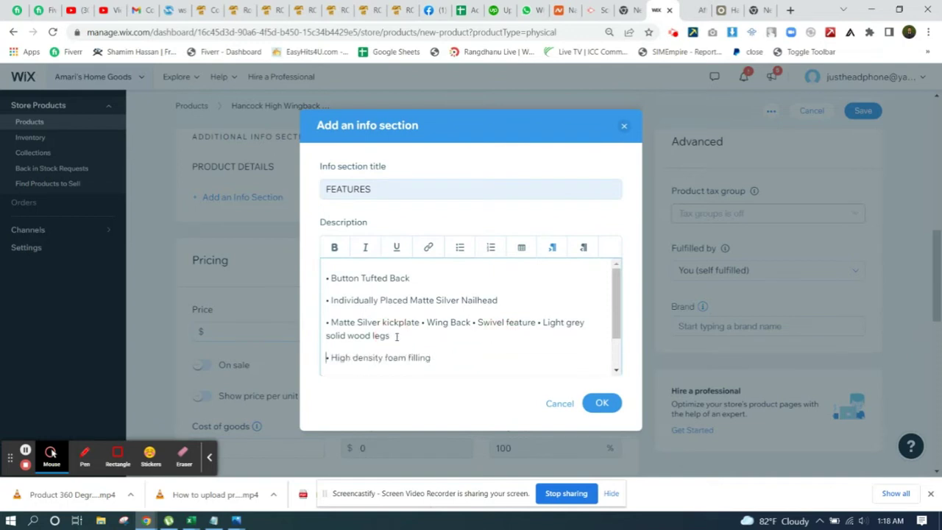
pyautogui.click(474, 323)
pyautogui.press('Return')
pyautogui.click(391, 344)
pyautogui.press('Return')
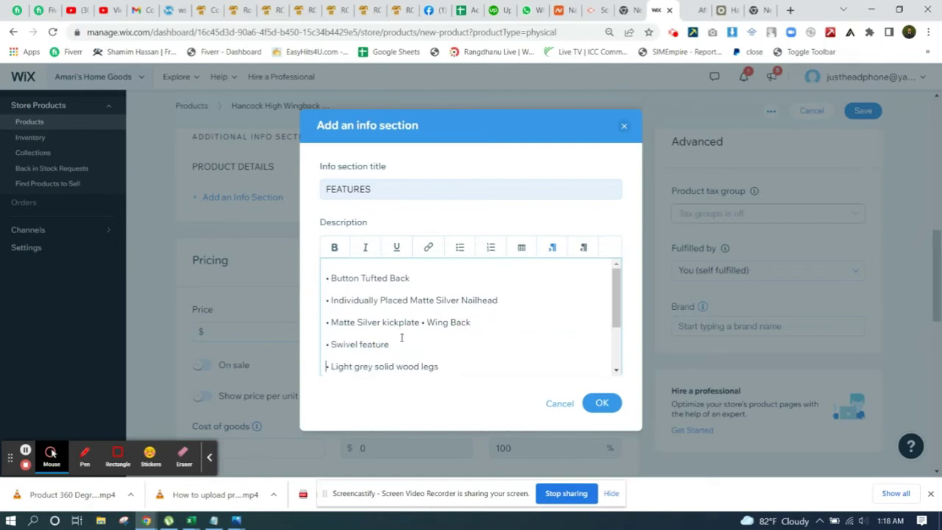
pyautogui.press('Return')
pyautogui.scroll(-2, 425, 328)
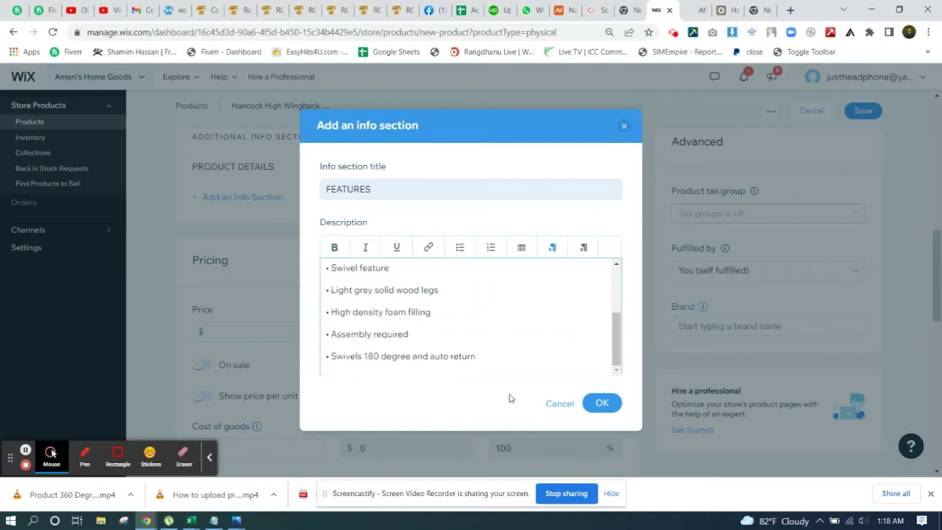
pyautogui.click(602, 403)
# - Start another info section with the title MATERIAL
pyautogui.scroll(-2, 404, 324)
pyautogui.scroll(1, 316, 283)
pyautogui.click(269, 171)
pyautogui.click(406, 223)
pyautogui.click(401, 291)
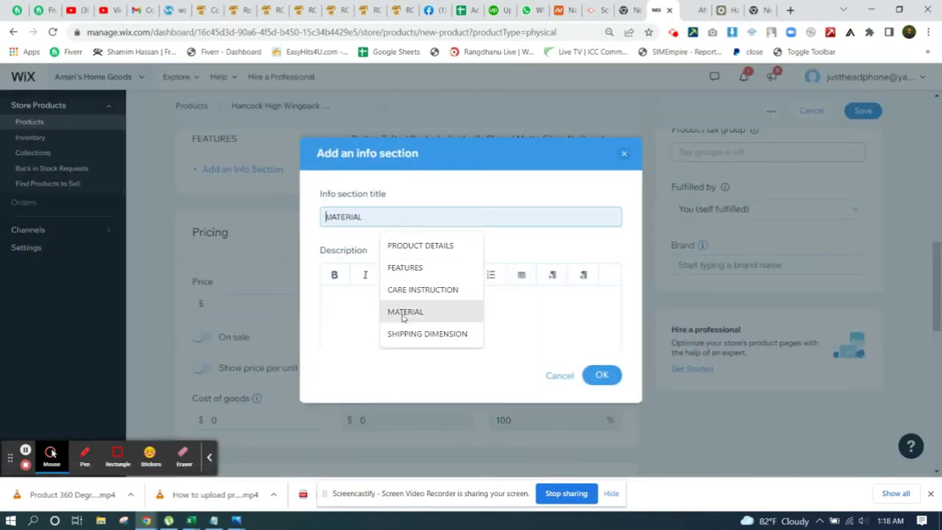
pyautogui.click(404, 312)
# - Copy the material lines, from Frame Composition to Nailhead Color, from Olliix into the MATERIAL description and save the section
pyautogui.click(725, 9)
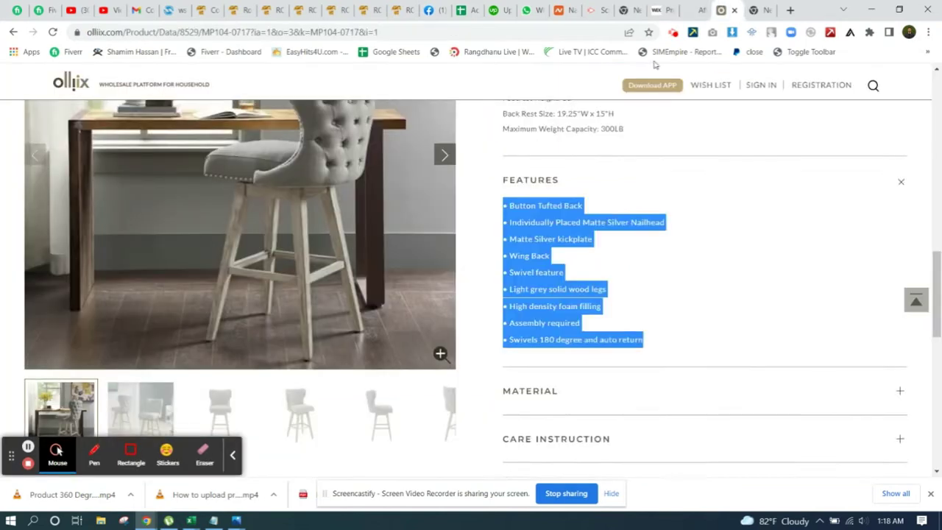
pyautogui.scroll(-2, 597, 311)
pyautogui.click(582, 277)
pyautogui.click(522, 273)
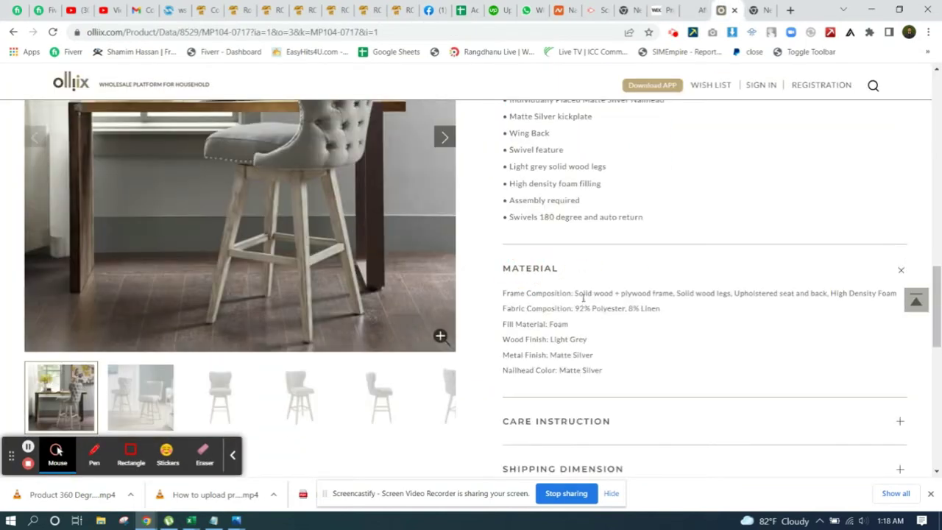
pyautogui.scroll(-1, 614, 324)
pyautogui.moveTo(614, 323); pyautogui.dragTo(496, 229)
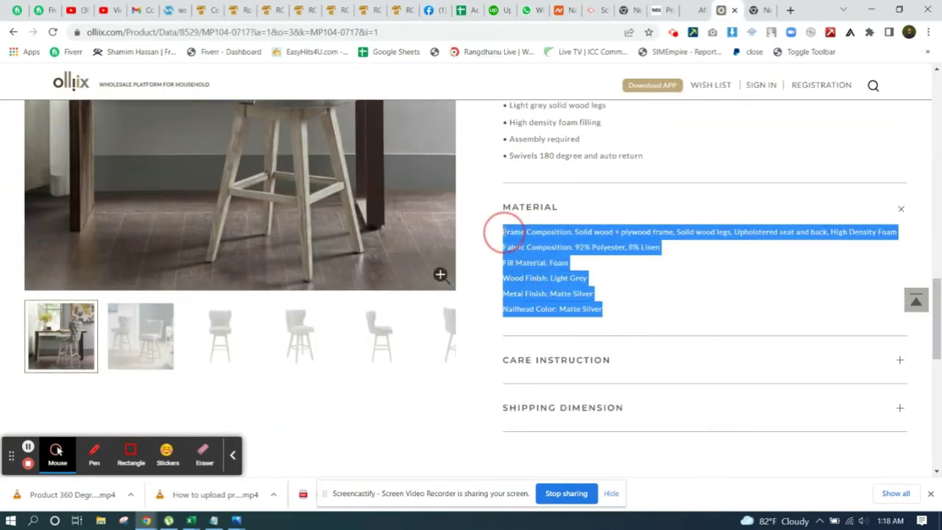
pyautogui.click(659, 10)
pyautogui.click(513, 328)
pyautogui.hotkey('ctrl', 'v')
pyautogui.click(596, 403)
# - Start another info section with the title CARE INSTRUCTION
pyautogui.click(237, 202)
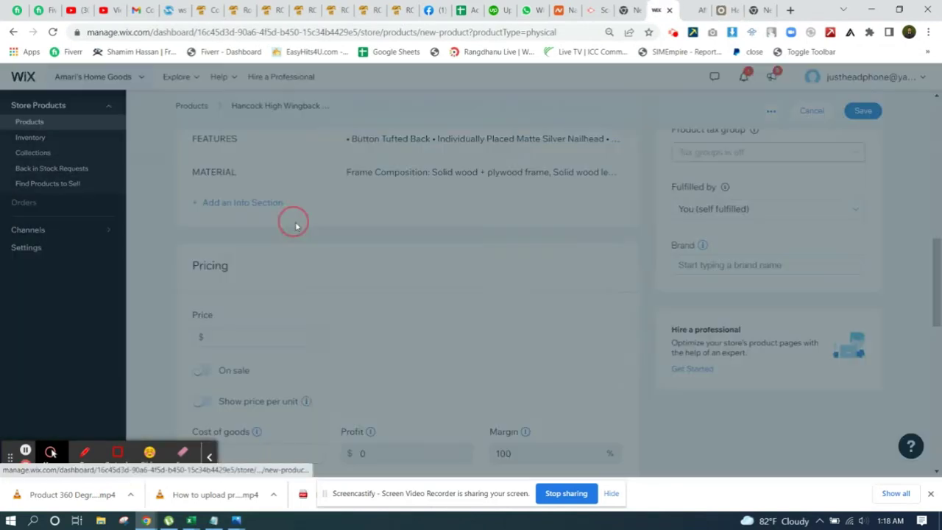
pyautogui.click(405, 215)
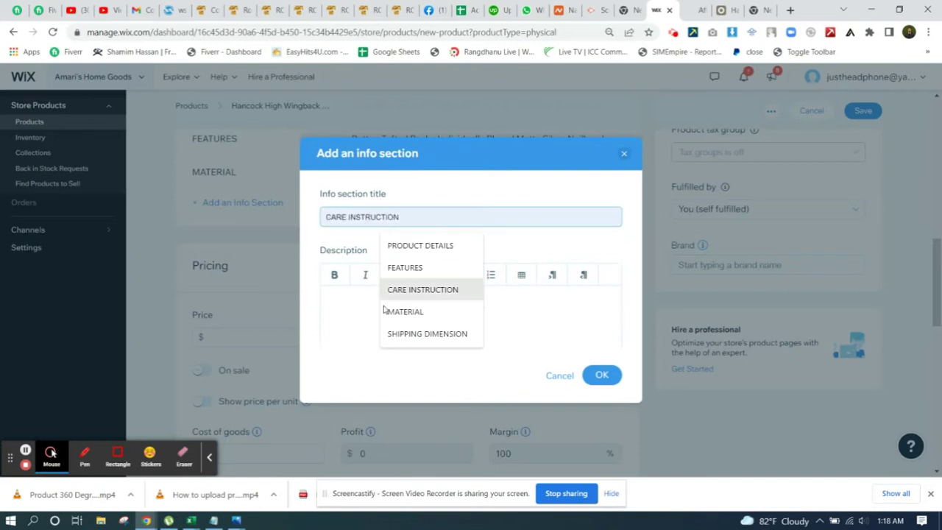
pyautogui.click(425, 291)
pyautogui.click(470, 321)
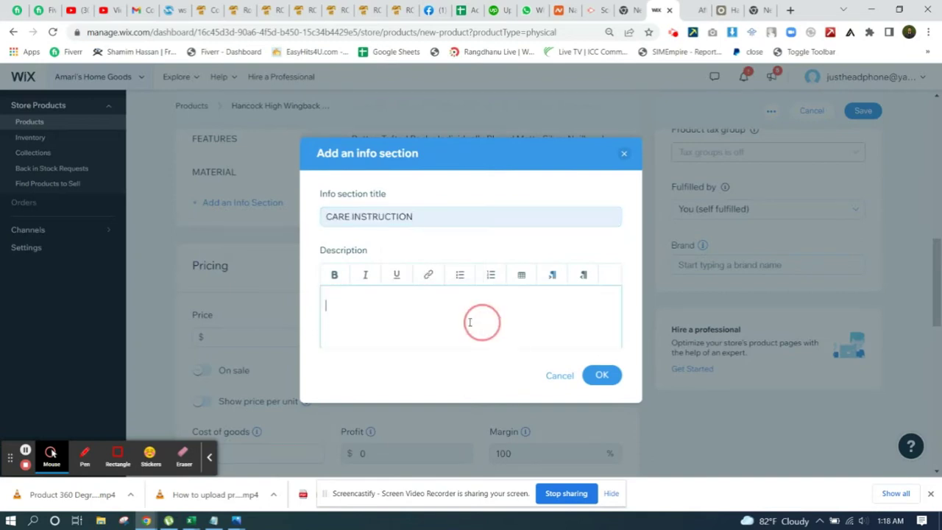
# - Copy "Spot clean with damp cloth." from Olliix into the CARE INSTRUCTION description and save the section
pyautogui.click(725, 10)
pyautogui.scroll(-1, 614, 305)
pyautogui.click(591, 308)
pyautogui.click(590, 308)
pyautogui.scroll(-2, 547, 196)
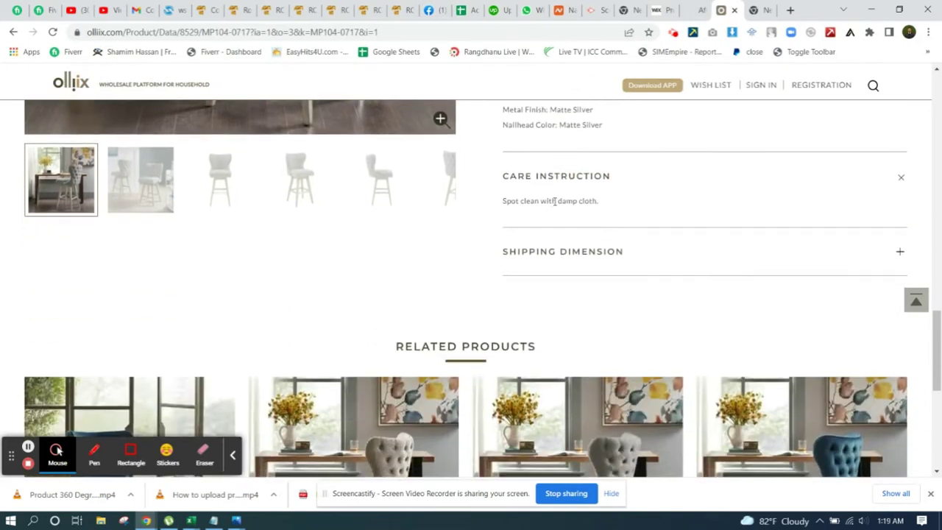
pyautogui.tripleClick(554, 203)
pyautogui.click(657, 10)
pyautogui.hotkey('ctrl', 'v')
pyautogui.click(602, 375)
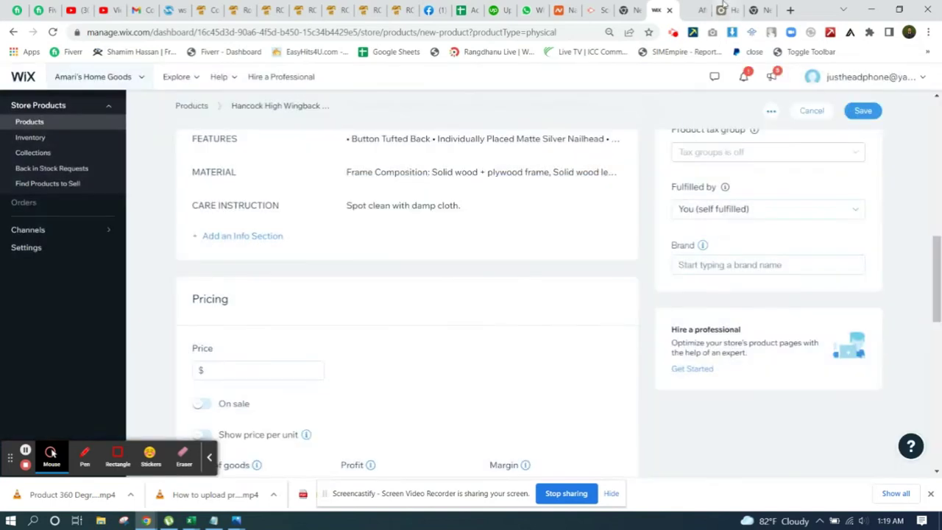
# - Start another info section with the title SHIPPING DIMENSION
pyautogui.click(234, 235)
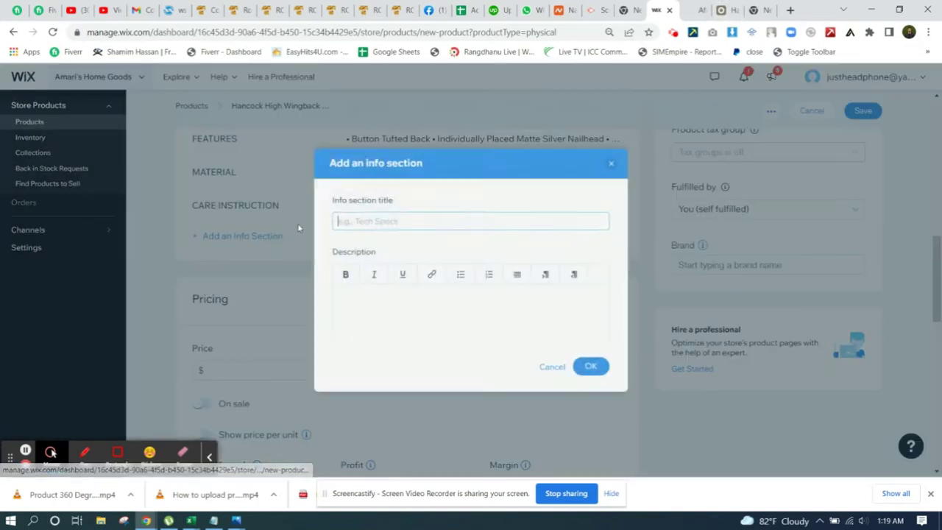
pyautogui.click(373, 215)
pyautogui.click(438, 335)
pyautogui.click(406, 319)
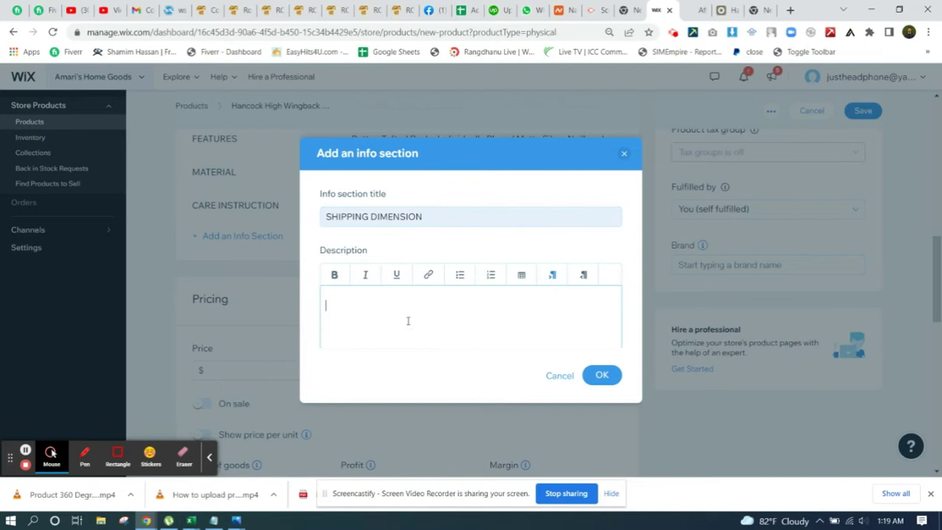
# - Copy the dimensions L 28.00 W 25.00 H 25.00 from Olliix into the SHIPPING DIMENSION description and save the section
pyautogui.click(718, 10)
pyautogui.click(574, 251)
pyautogui.scroll(-1, 581, 221)
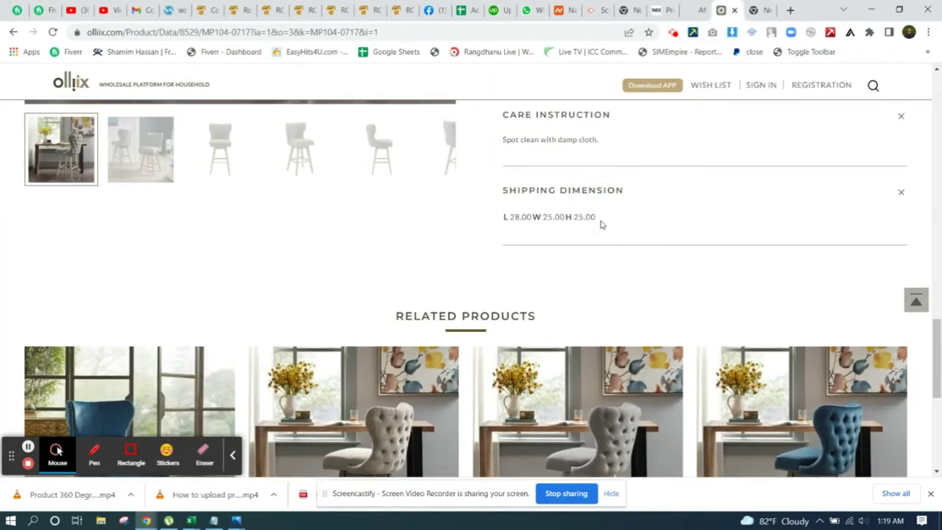
pyautogui.moveTo(601, 224); pyautogui.dragTo(494, 217)
pyautogui.click(663, 10)
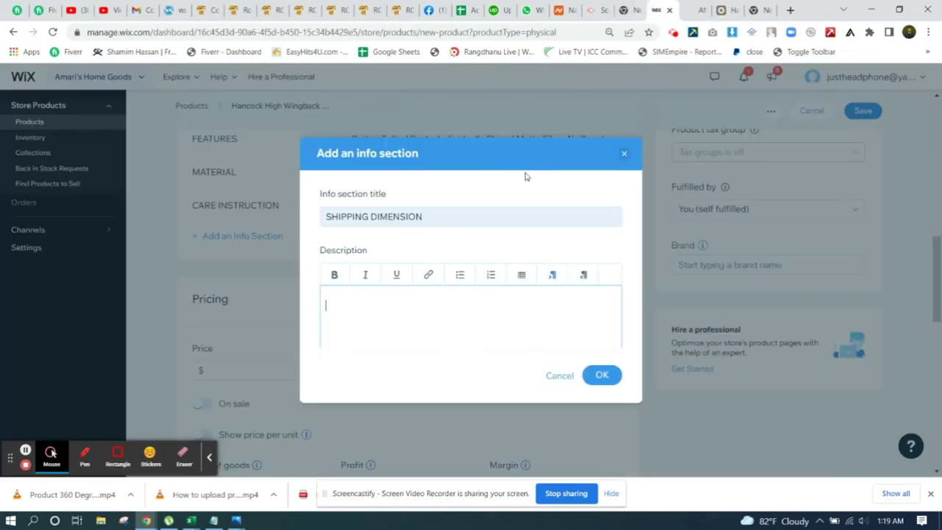
pyautogui.hotkey('ctrl', 'v')
pyautogui.click(602, 375)
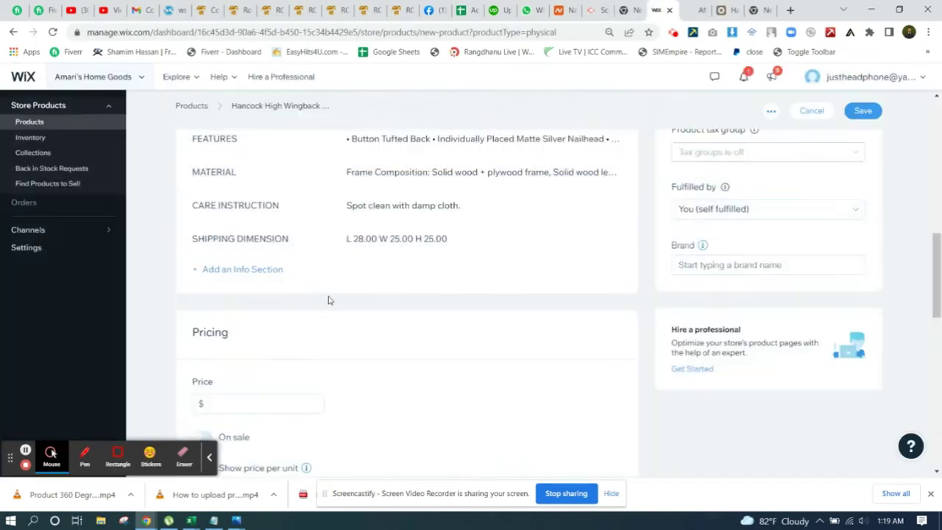
# - Look for the stool's price on the Olliix product page and sign in there to reveal it
pyautogui.scroll(-2, 353, 302)
pyautogui.click(276, 281)
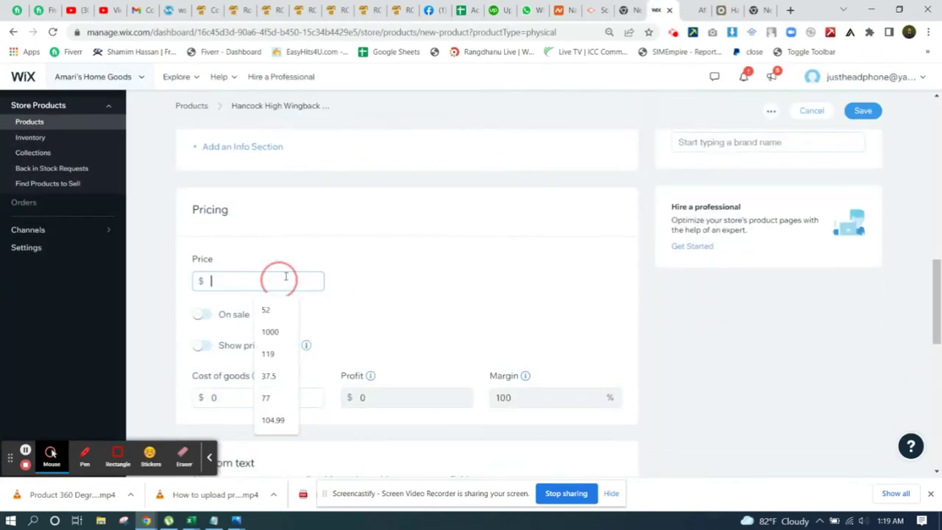
pyautogui.click(725, 11)
pyautogui.scroll(15, 631, 230)
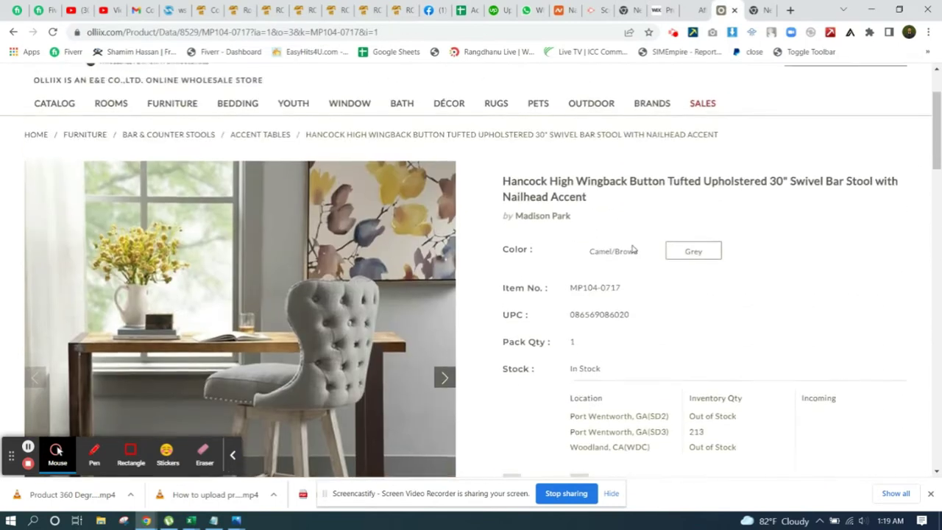
pyautogui.scroll(-3, 663, 234)
pyautogui.scroll(-1, 620, 236)
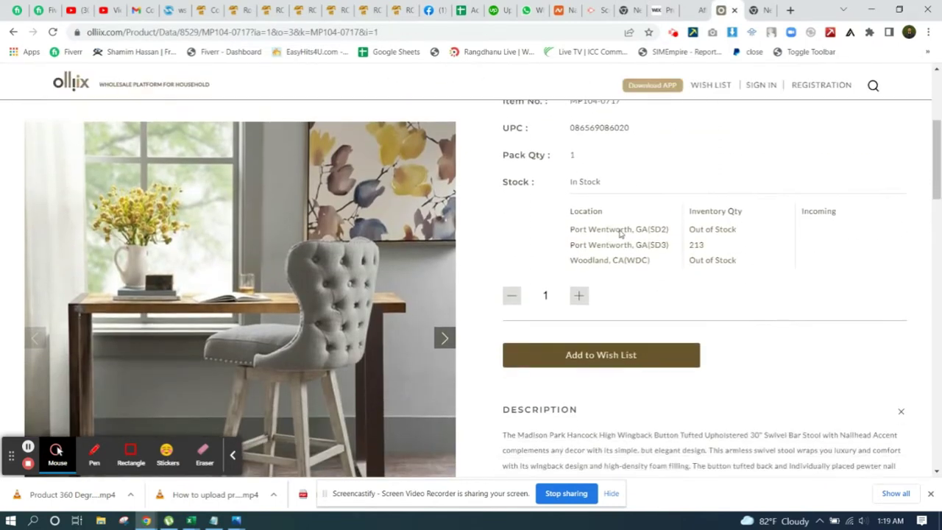
pyautogui.scroll(5, 621, 234)
pyautogui.scroll(-2, 622, 234)
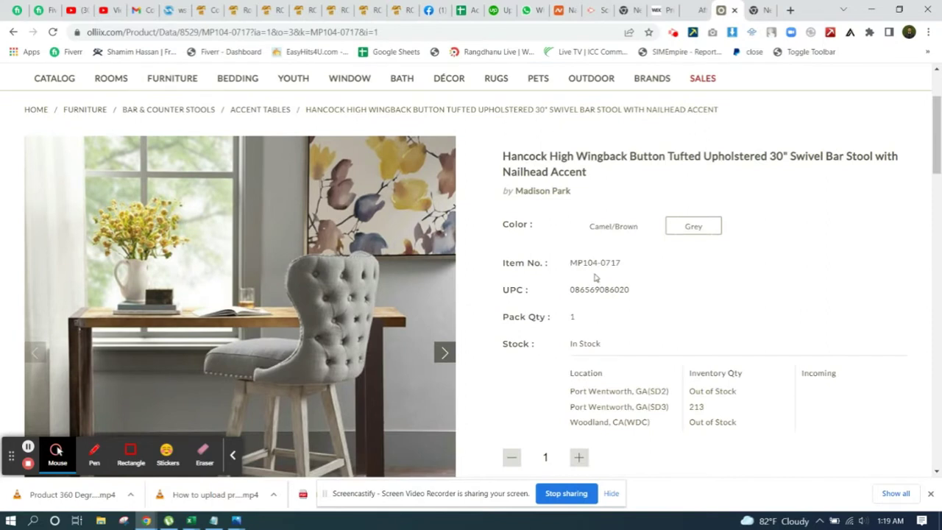
pyautogui.scroll(-2, 600, 283)
pyautogui.scroll(5, 591, 248)
pyautogui.click(814, 105)
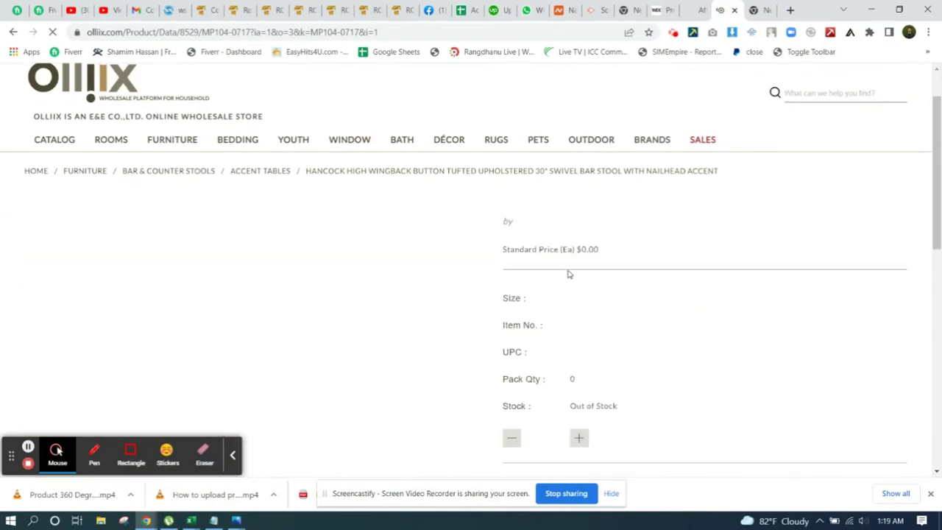
# - Copy the price 269.50 from Olliix into the Wix product's price
pyautogui.tripleClick(594, 303)
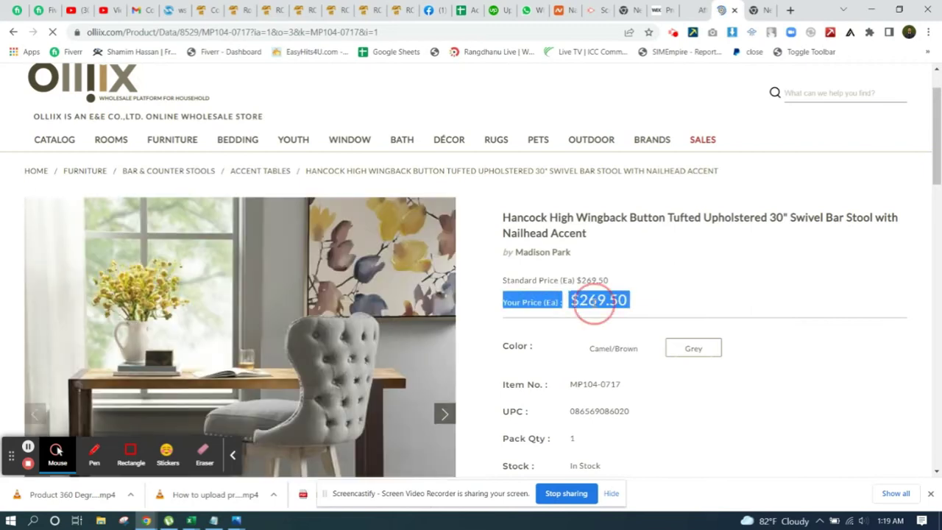
pyautogui.doubleClick(595, 300)
pyautogui.click(657, 10)
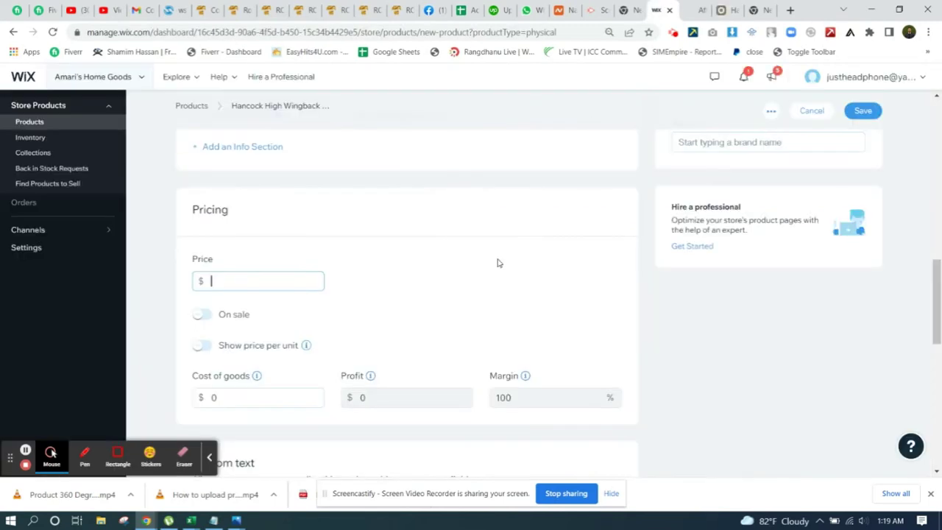
# - Start a product option named Color and check the available colors on the Olliix page
pyautogui.scroll(-7, 357, 287)
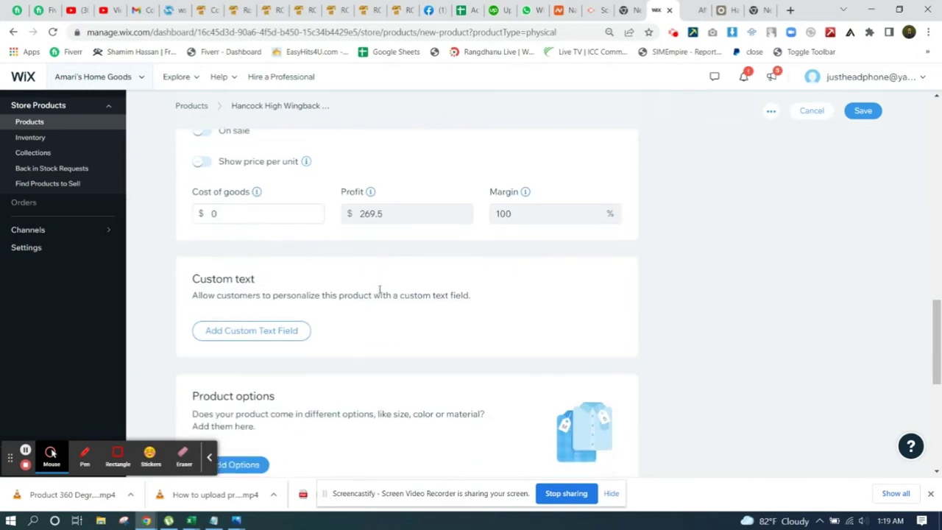
pyautogui.click(232, 219)
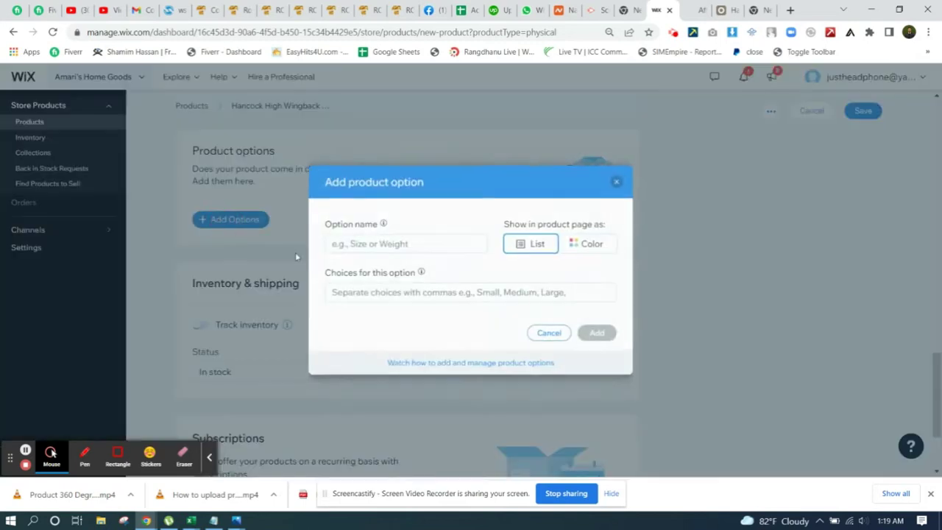
pyautogui.click(400, 261)
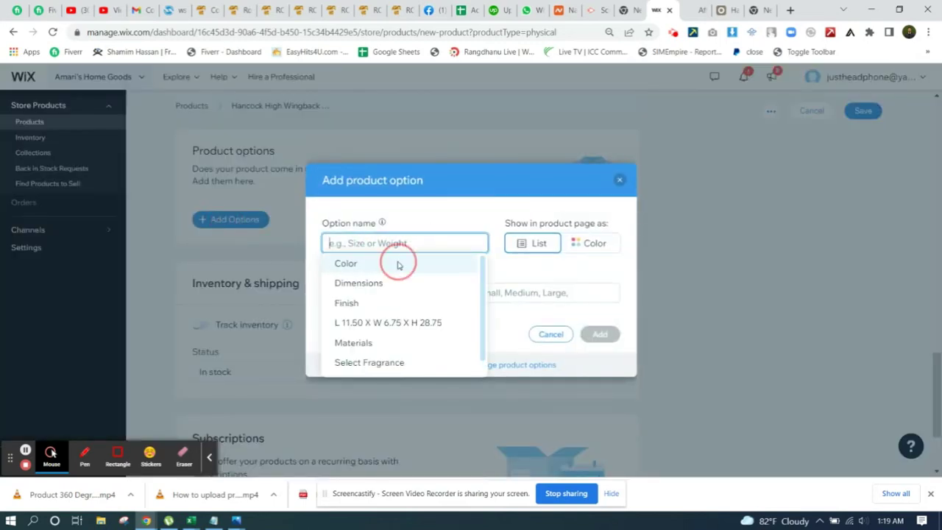
pyautogui.click(735, 5)
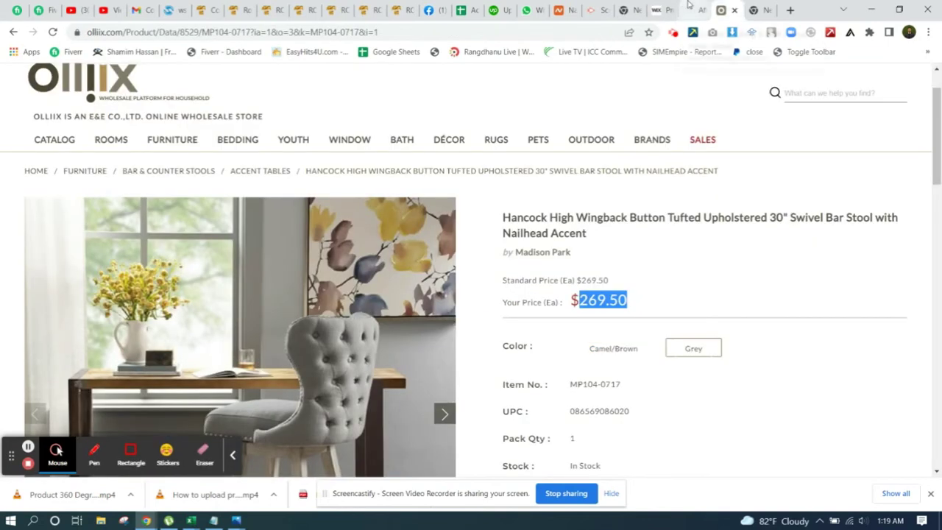
pyautogui.click(660, 10)
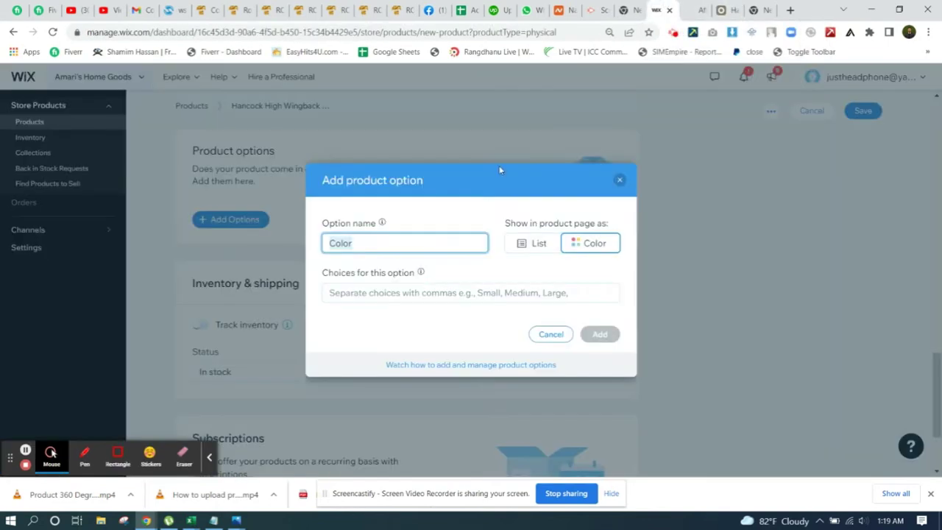
pyautogui.click(446, 294)
pyautogui.write('C')
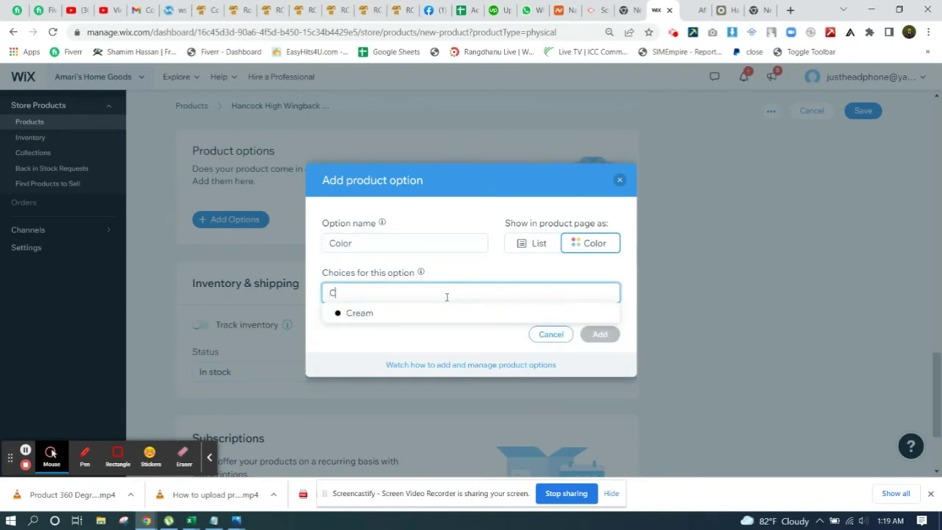
pyautogui.click(760, 9)
pyautogui.click(725, 10)
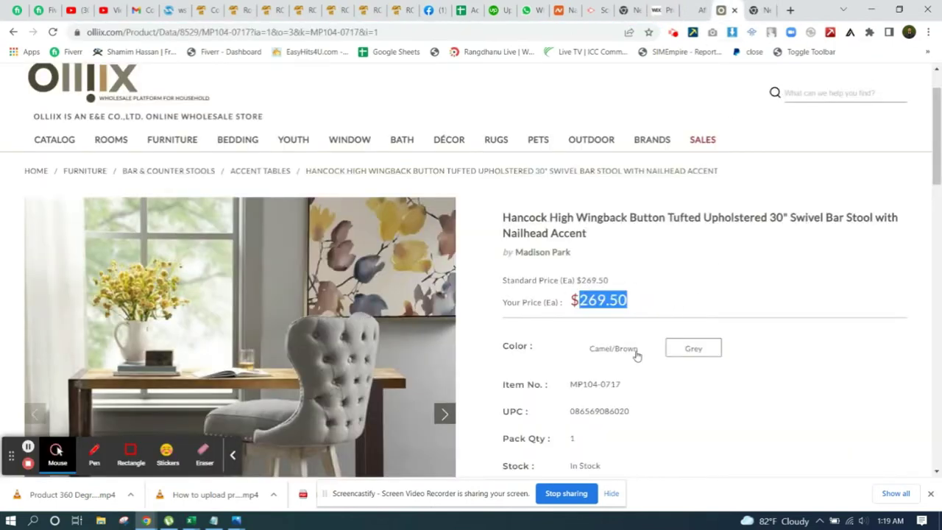
pyautogui.moveTo(589, 352); pyautogui.dragTo(721, 8)
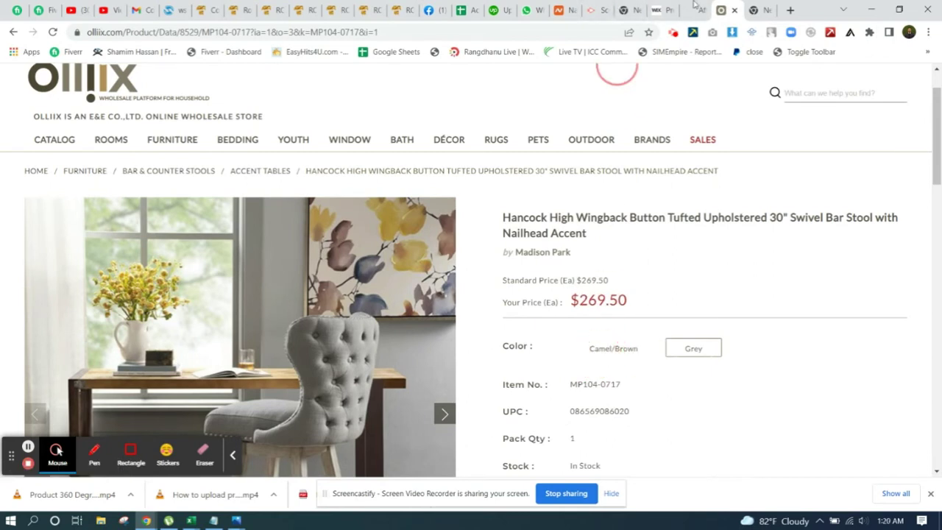
pyautogui.moveTo(660, 5); pyautogui.dragTo(526, 260)
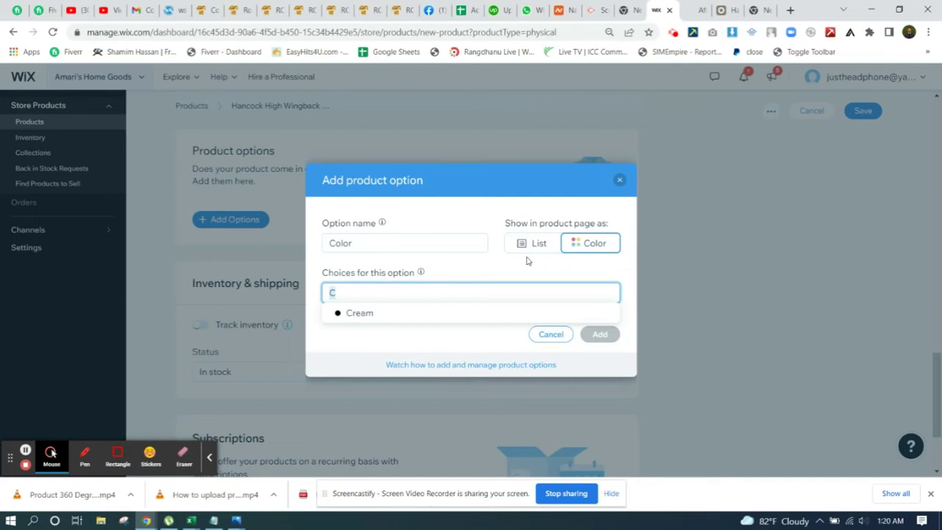
pyautogui.write('amel/')
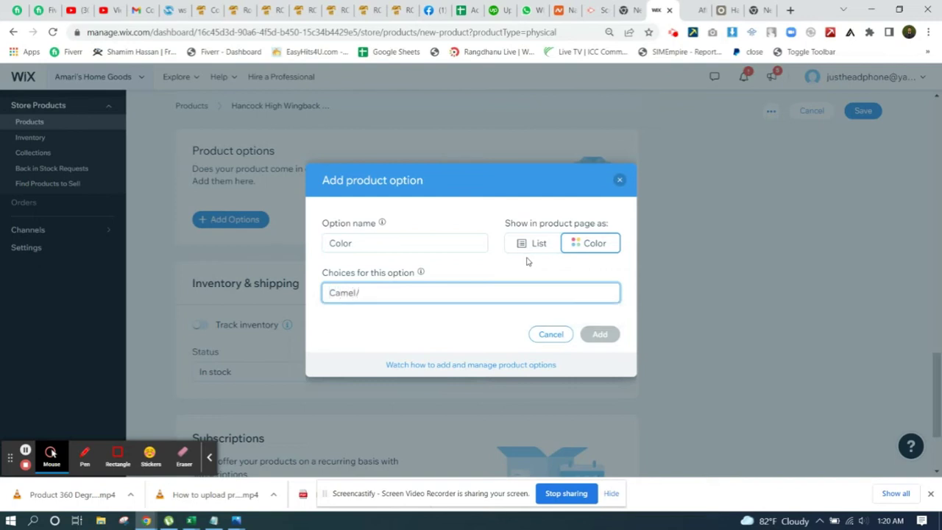
# - Show the Color option as a list and add Camel/Brown as its first choice
pyautogui.click(527, 244)
pyautogui.click(496, 290)
pyautogui.write('Ca')
pyautogui.press('Down')
pyautogui.press('Return')
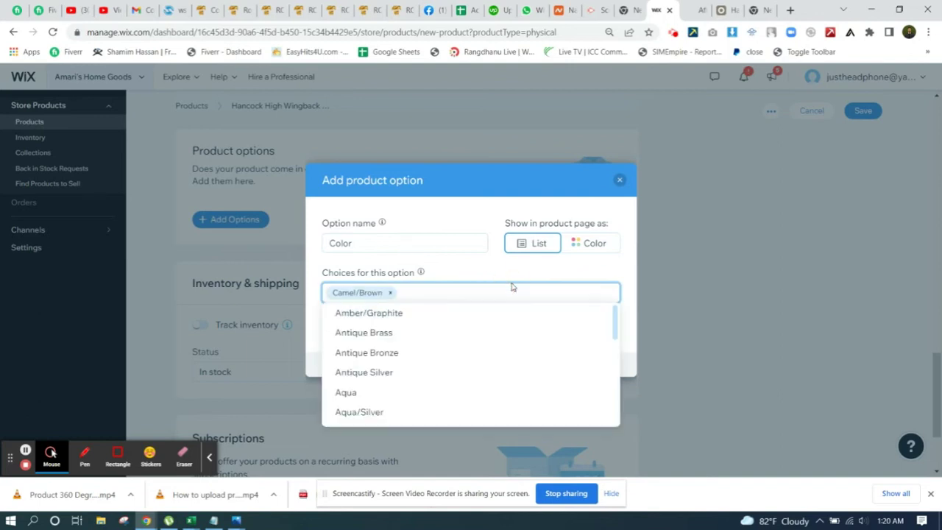
# - Check the second color on Olliix and add Grey to the Color option's choices
pyautogui.click(725, 9)
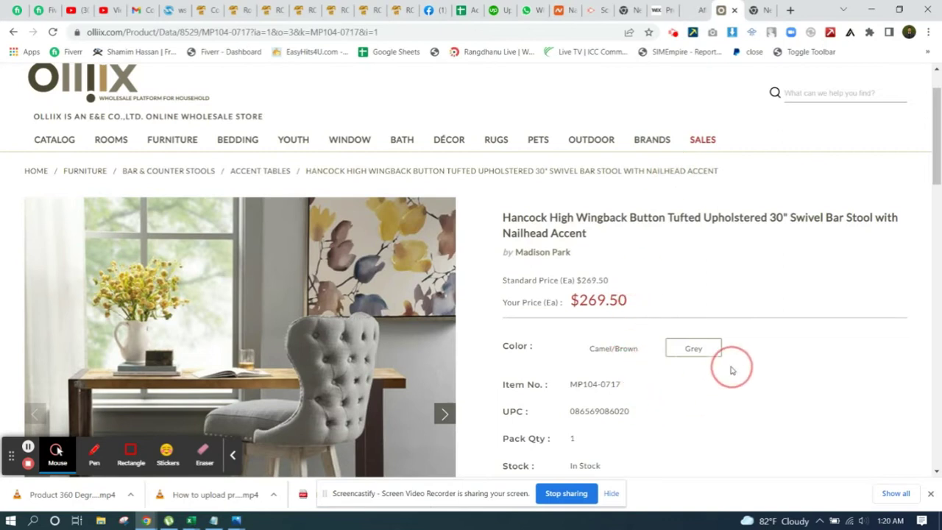
pyautogui.click(664, 9)
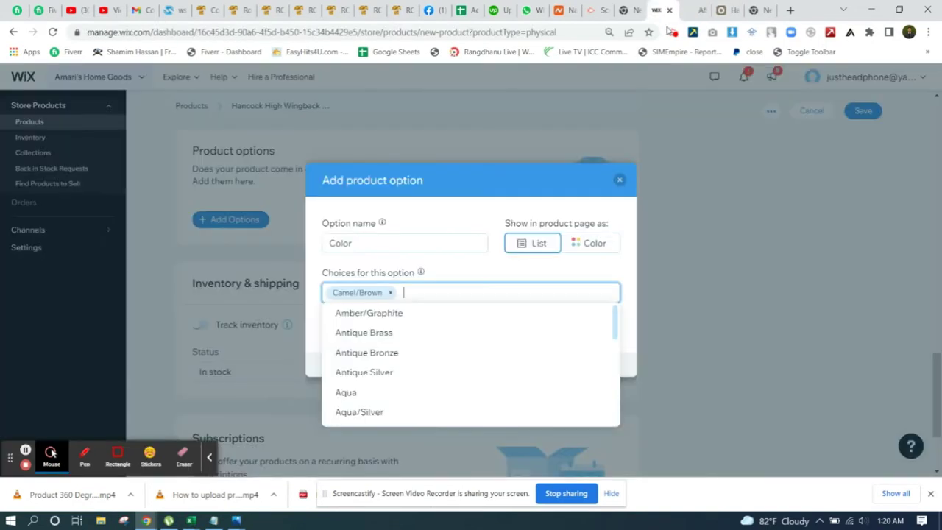
pyautogui.write('Gr')
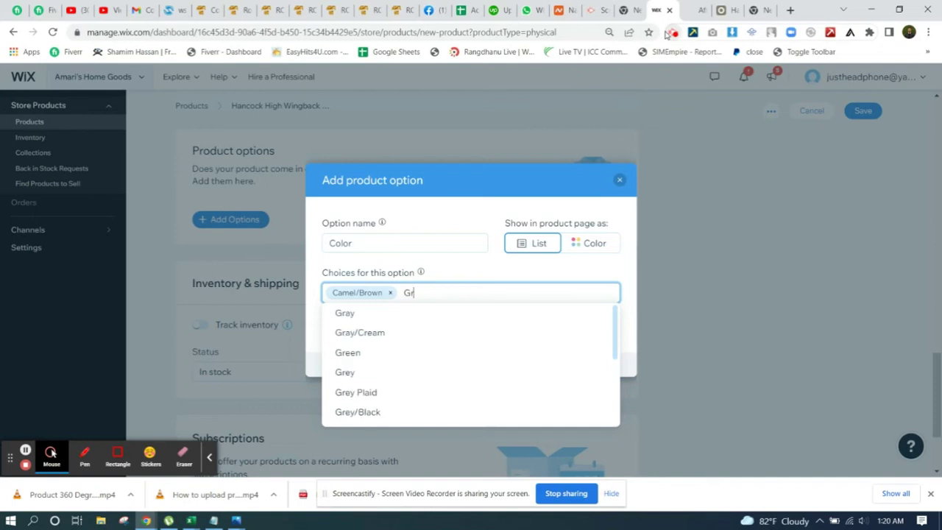
pyautogui.press('Down')
pyautogui.press('Down')
pyautogui.press('Down')
pyautogui.press('Down')
pyautogui.press('Return')
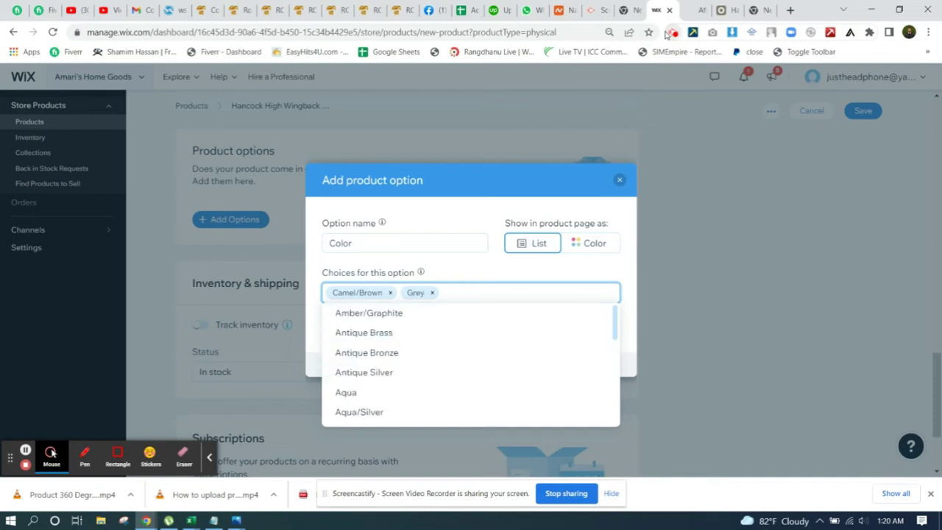
# - Compare the choices with the Olliix colors and add the Color option to the product
pyautogui.click(733, 8)
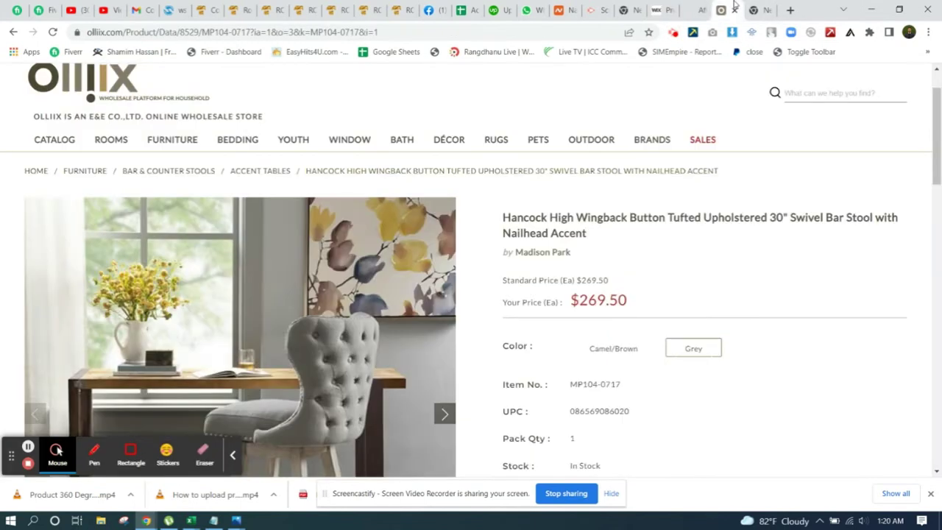
pyautogui.click(666, 9)
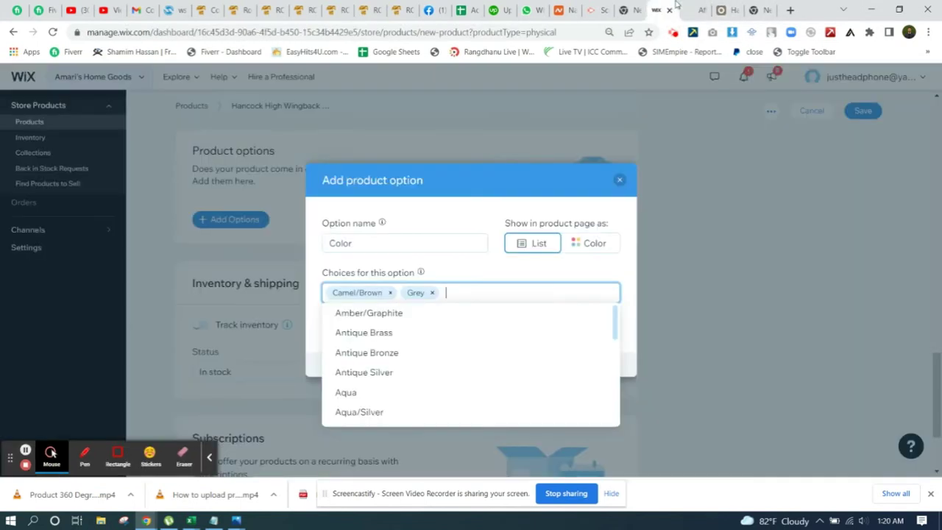
pyautogui.click(618, 279)
pyautogui.click(608, 332)
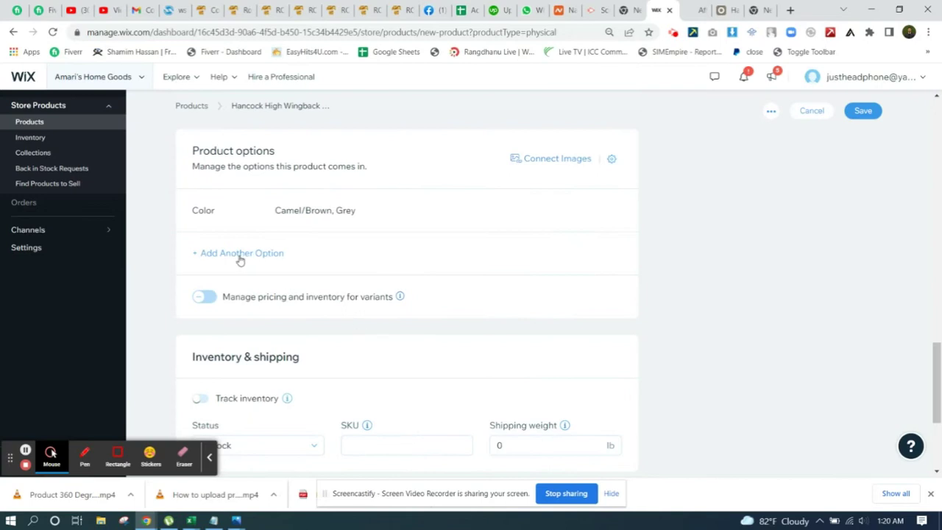
# - Activate the product's SKU field, copy item number MP104-0717 from the Olliix page, and return to the Wix product form
pyautogui.scroll(-3, 240, 260)
pyautogui.click(454, 238)
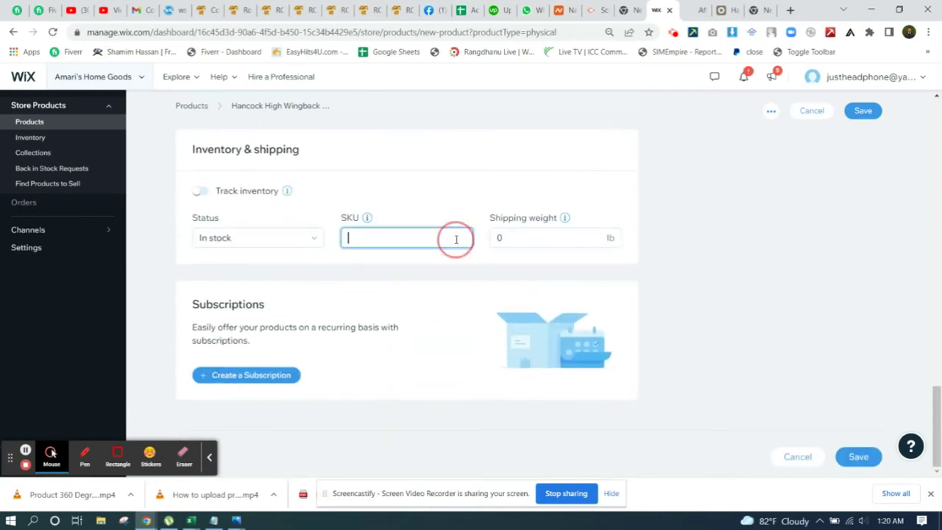
pyautogui.click(721, 9)
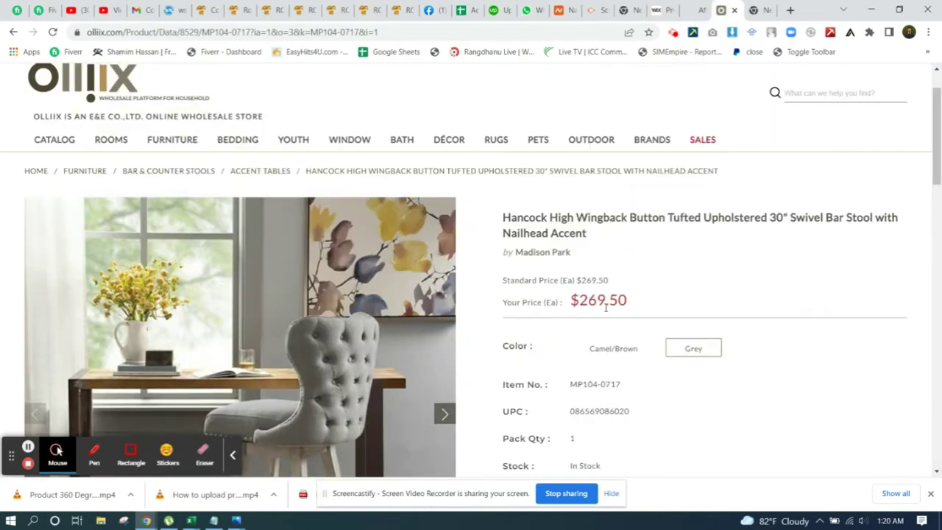
pyautogui.scroll(-3, 607, 307)
pyautogui.scroll(1, 528, 255)
pyautogui.doubleClick(593, 222)
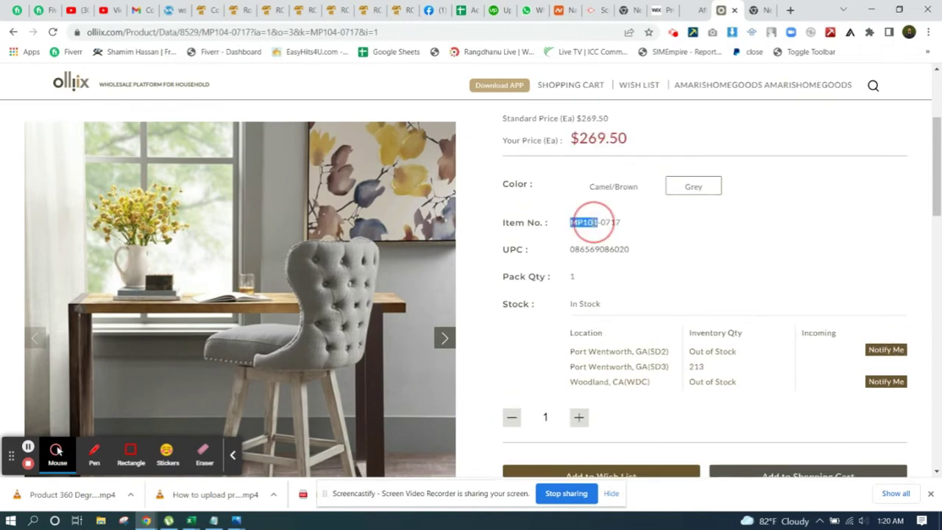
pyautogui.click(625, 9)
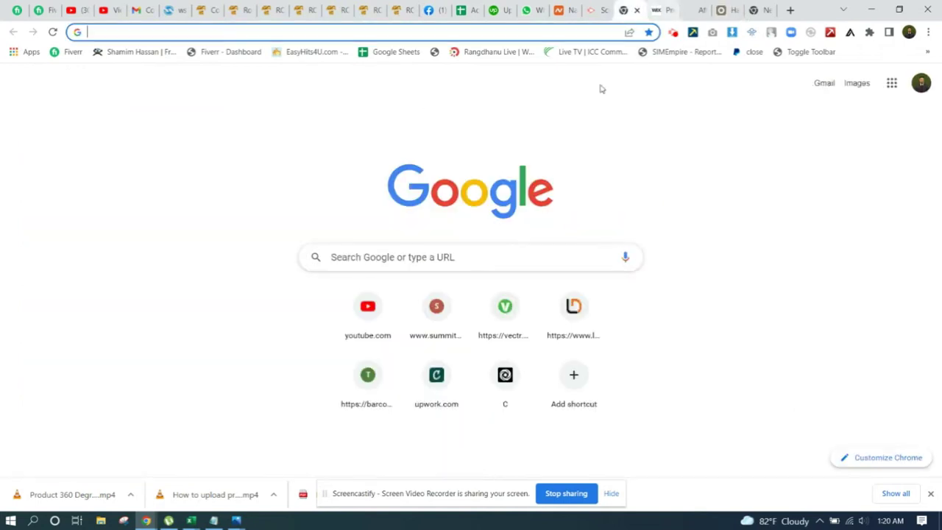
pyautogui.click(660, 9)
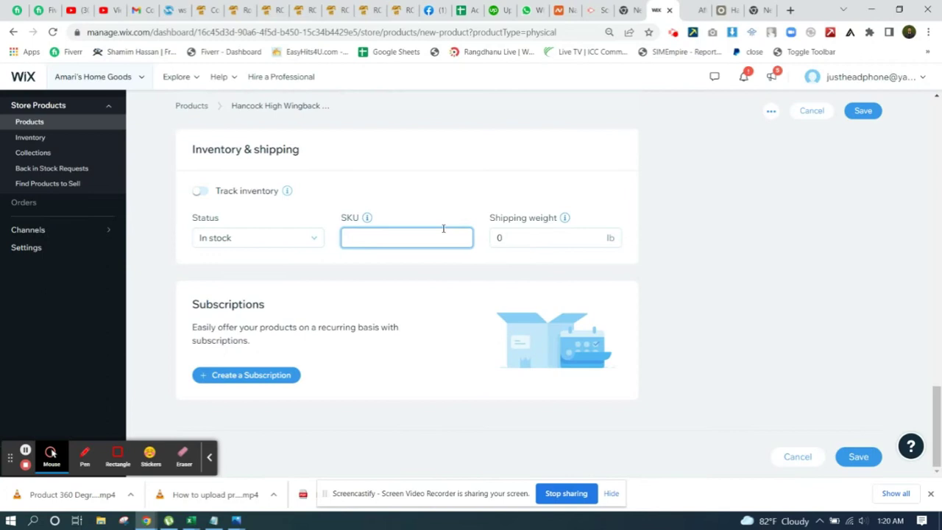
# - Set the product's brand to the existing entry Madsion Park
pyautogui.scroll(10, 423, 364)
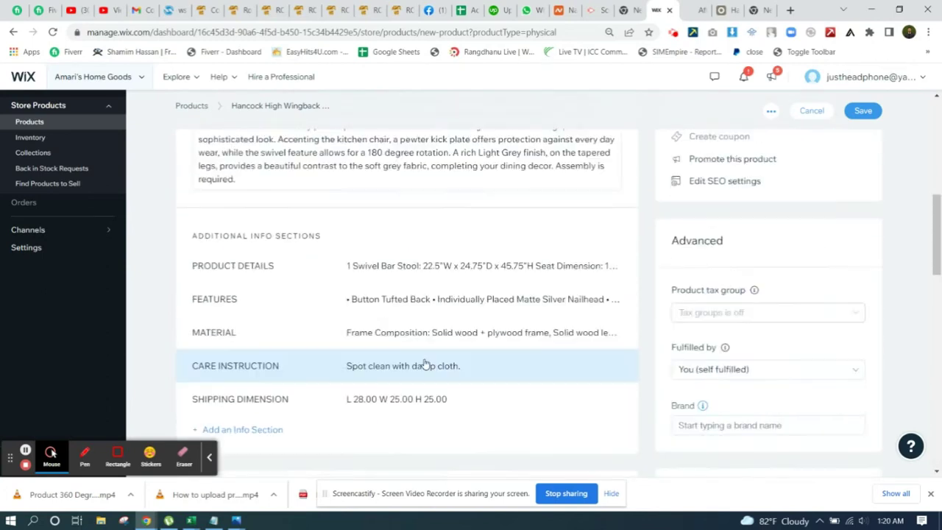
pyautogui.scroll(1, 424, 363)
pyautogui.scroll(-3, 515, 331)
pyautogui.click(745, 303)
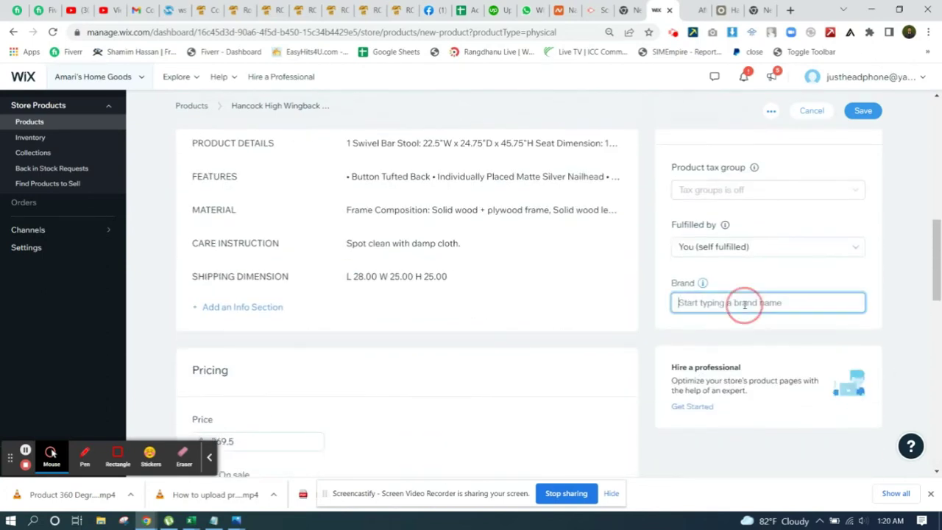
pyautogui.write('N')
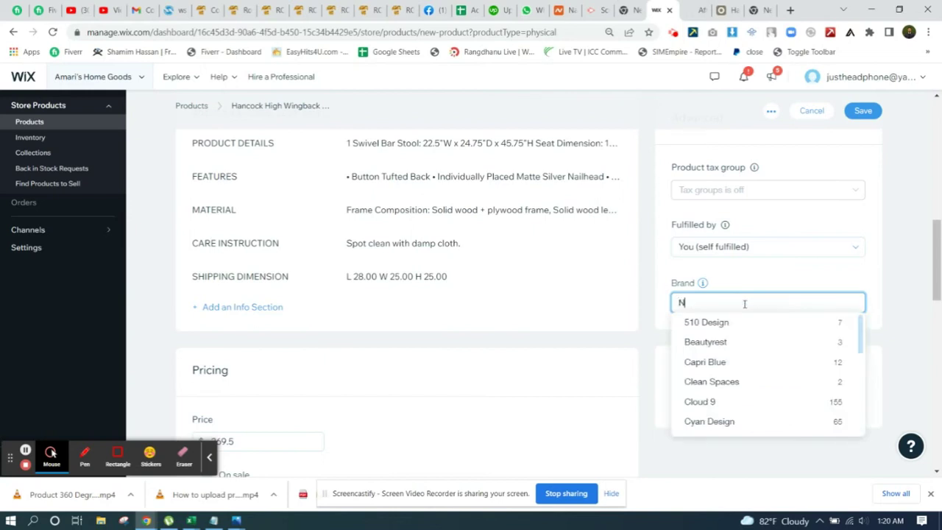
pyautogui.press('BackSpace')
pyautogui.write('M')
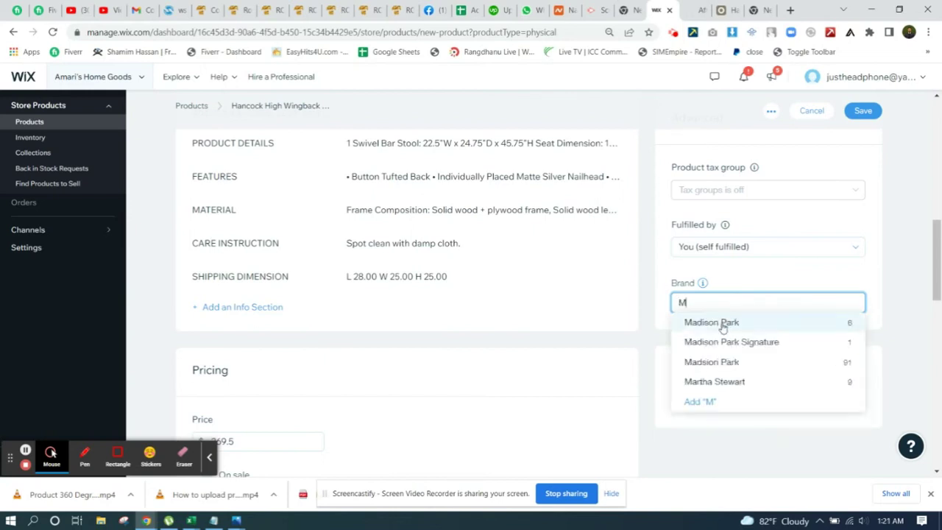
pyautogui.click(726, 362)
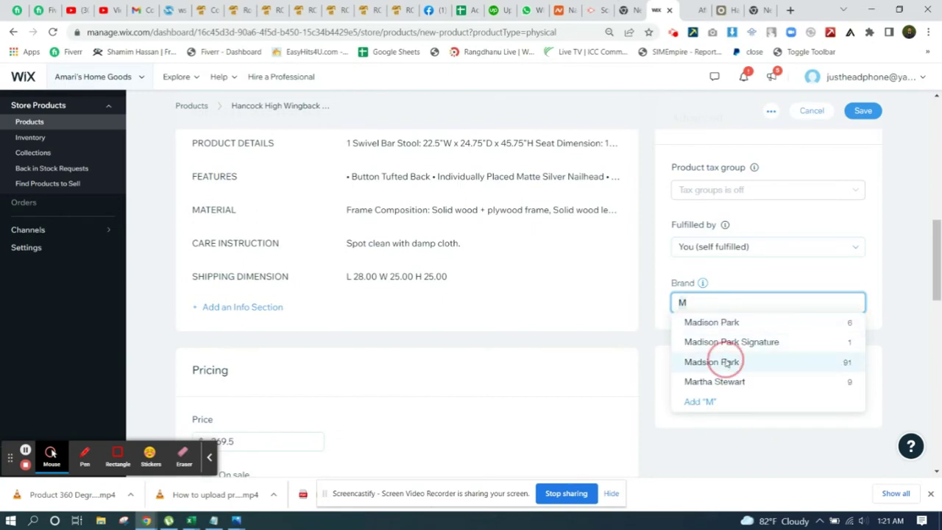
# - Assign the product to the Bedding collection and clear its Bedding & Bath assignment
pyautogui.scroll(10, 347, 245)
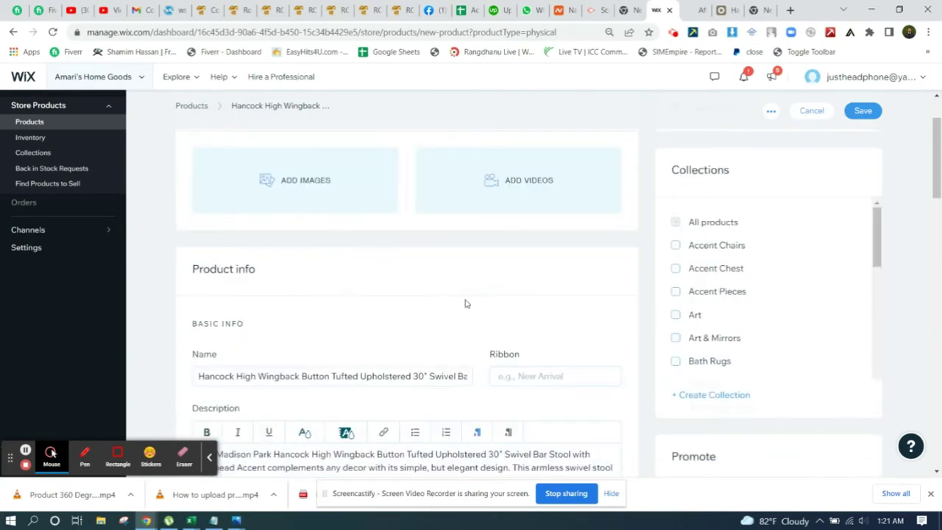
pyautogui.scroll(-1, 465, 303)
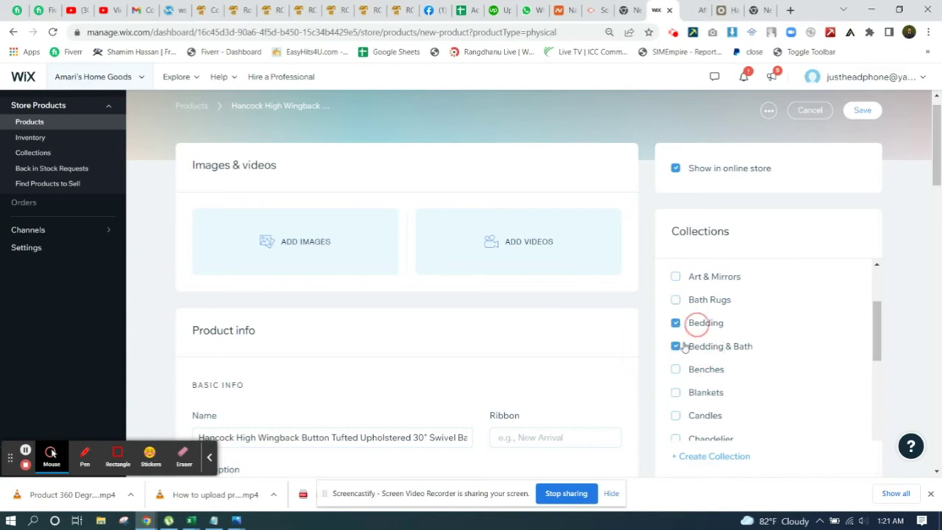
pyautogui.click(680, 349)
pyautogui.scroll(1, 240, 268)
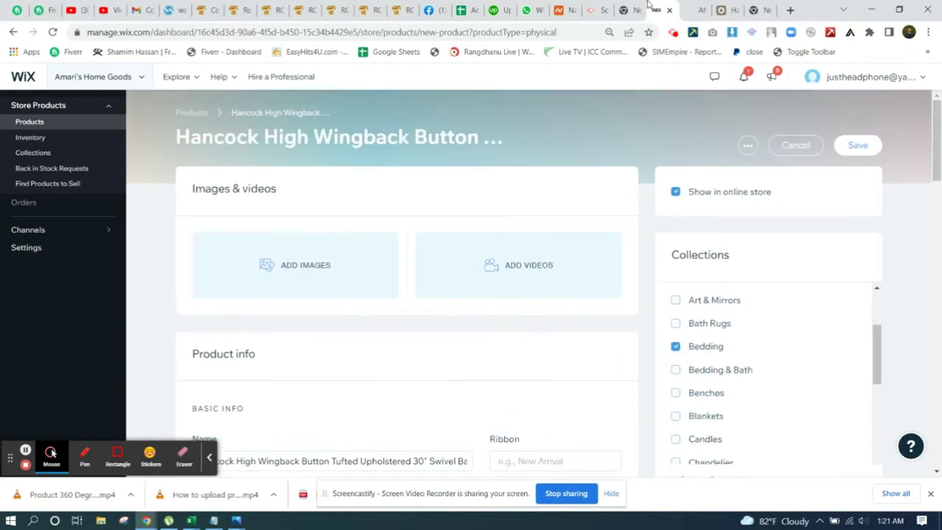
# - Save the grey stool's first room photo from the Olliix page to the Downloads folder as a JPEG image
pyautogui.click(720, 9)
pyautogui.scroll(-3, 553, 223)
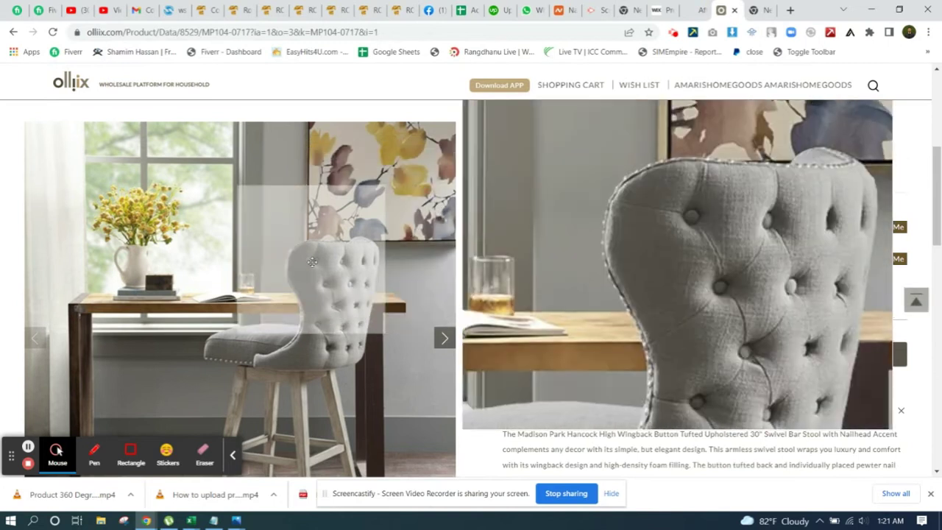
pyautogui.scroll(-3, 224, 265)
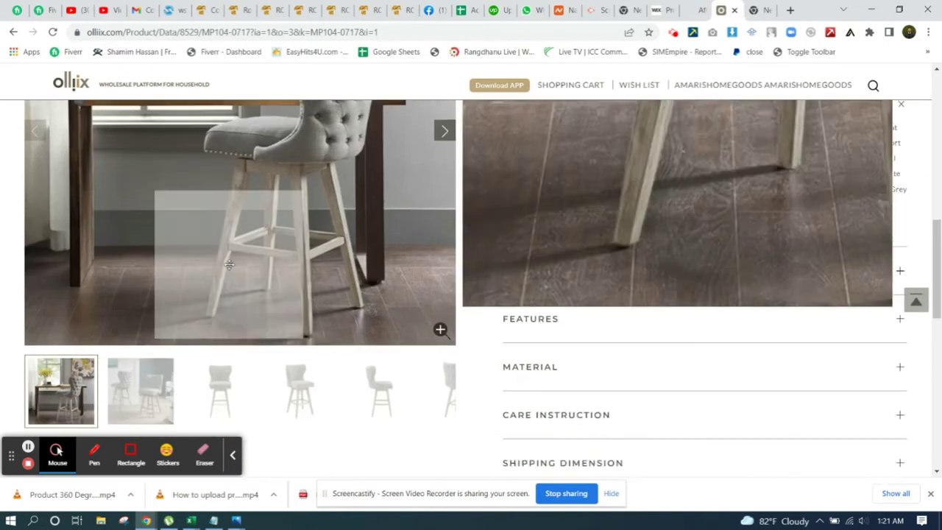
pyautogui.rightClick(208, 200)
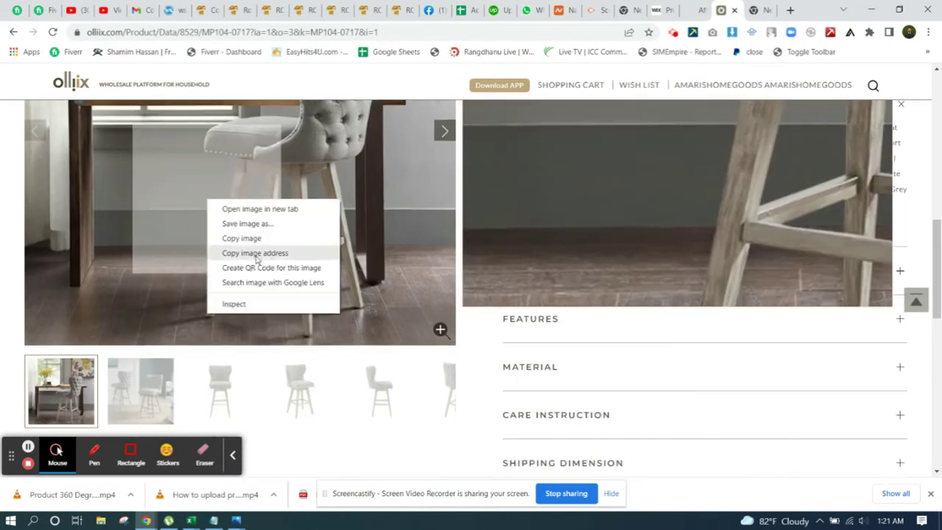
pyautogui.click(271, 223)
pyautogui.scroll(3, 368, 236)
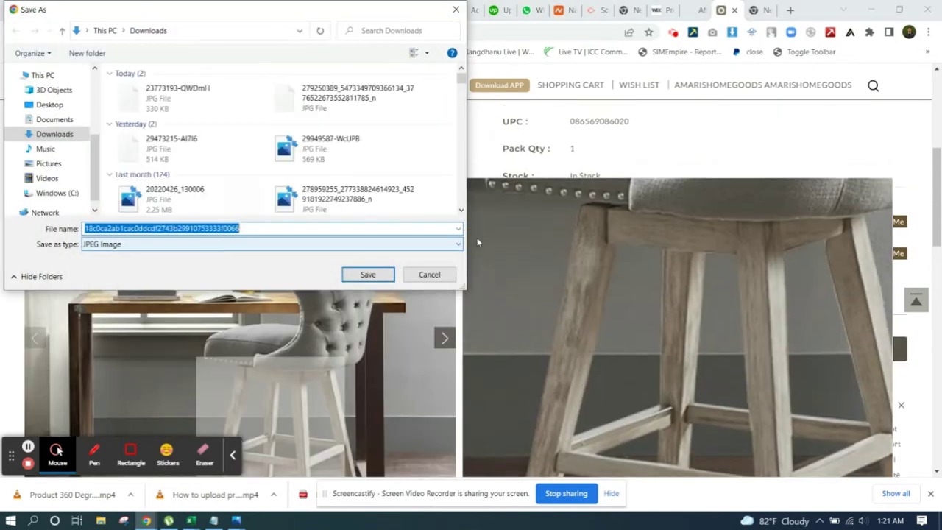
pyautogui.press('Return')
# - Save the grey stool's second room photo and its front view from the Olliix gallery
pyautogui.scroll(-5, 292, 278)
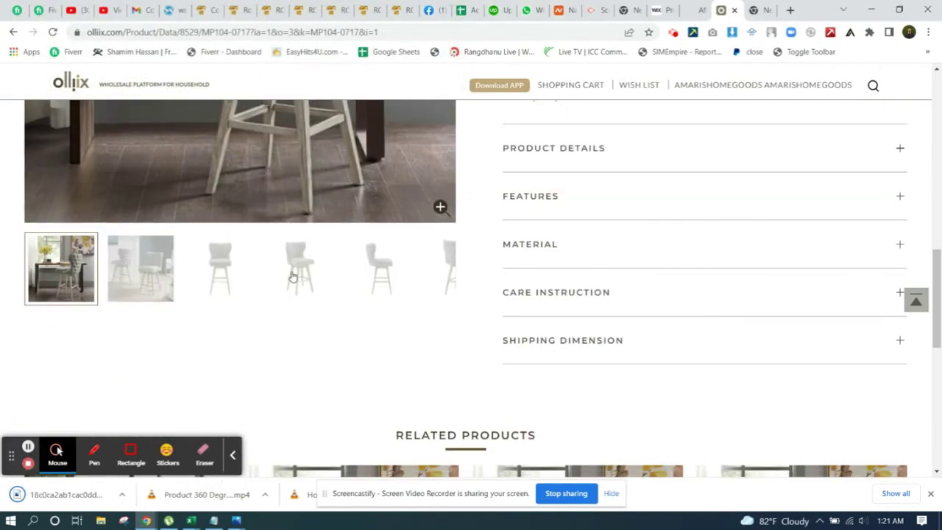
pyautogui.click(139, 270)
pyautogui.rightClick(280, 164)
pyautogui.click(298, 189)
pyautogui.press('Return')
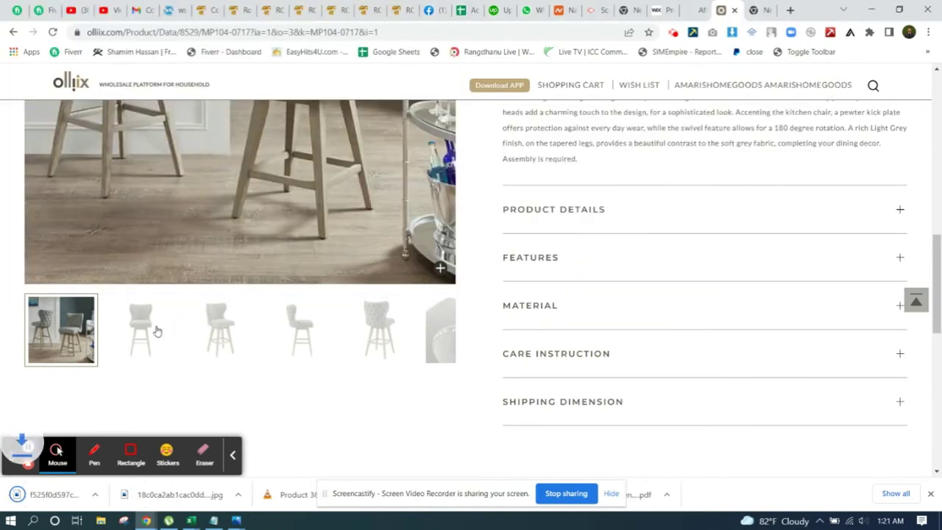
pyautogui.click(161, 331)
pyautogui.rightClick(228, 131)
pyautogui.click(243, 158)
pyautogui.press('Return')
# - Save the angled view and the side view of the grey stool from the Olliix gallery
pyautogui.click(140, 336)
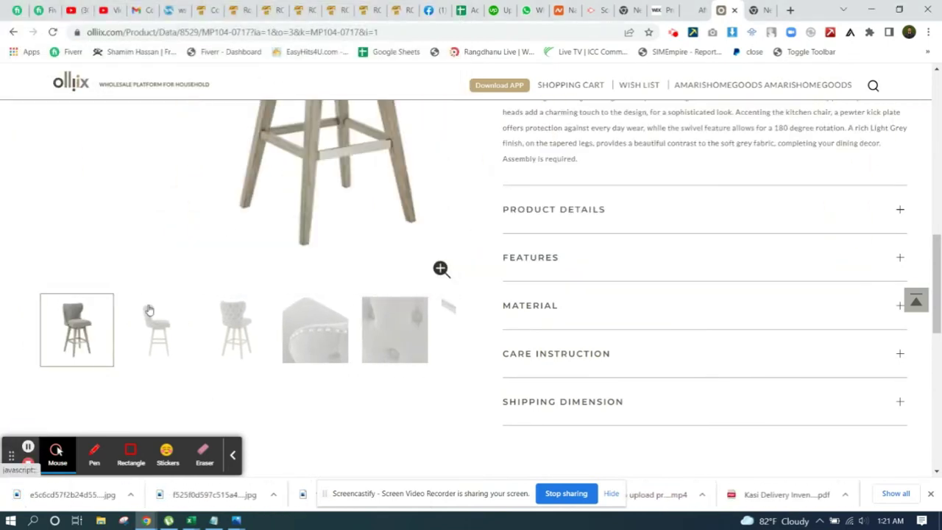
pyautogui.rightClick(185, 147)
pyautogui.click(200, 173)
pyautogui.press('Return')
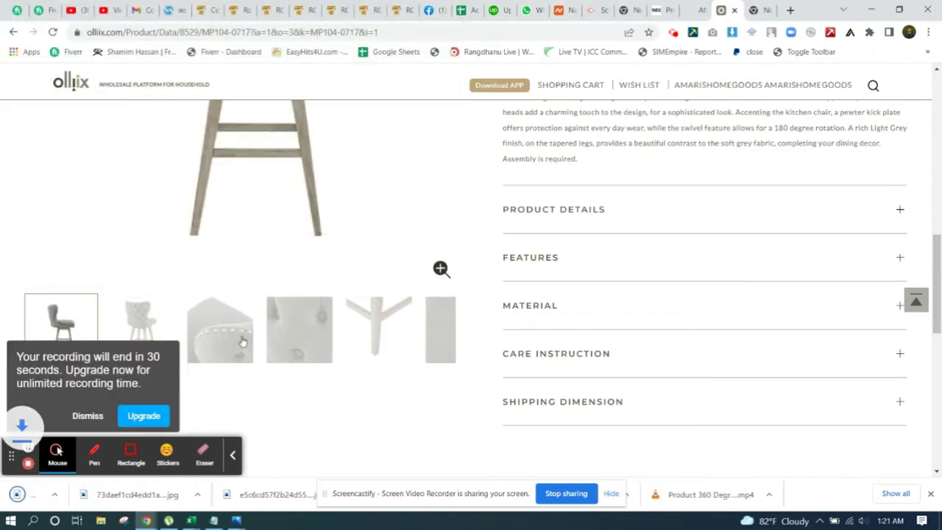
pyautogui.rightClick(248, 179)
pyautogui.click(276, 203)
pyautogui.press('Return')
# - Save the grey stool's nailhead close-up and its dimension image from the Olliix gallery
pyautogui.click(220, 330)
pyautogui.rightClick(258, 184)
pyautogui.click(295, 206)
pyautogui.press('Return')
pyautogui.click(416, 339)
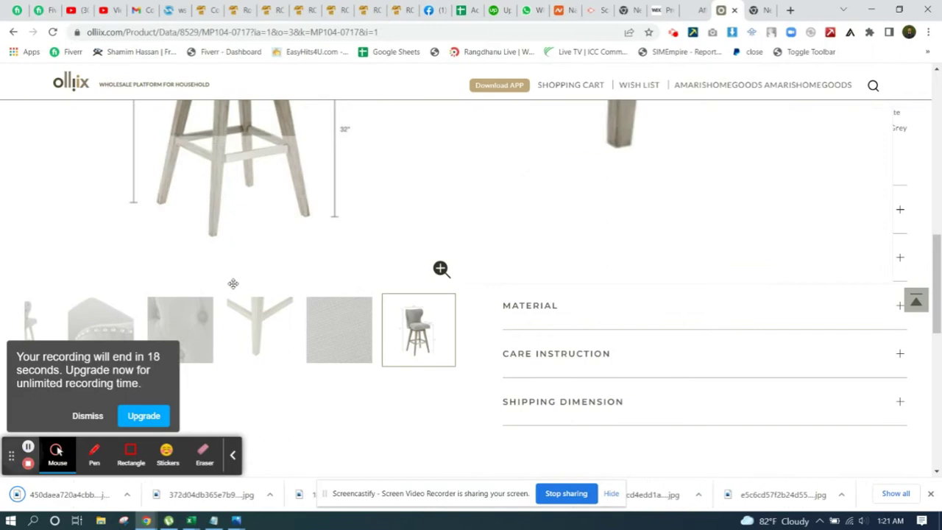
# - Switch the Olliix product to Camel/Brown and save that color's room photo
pyautogui.scroll(5, 473, 311)
pyautogui.scroll(-1, 570, 262)
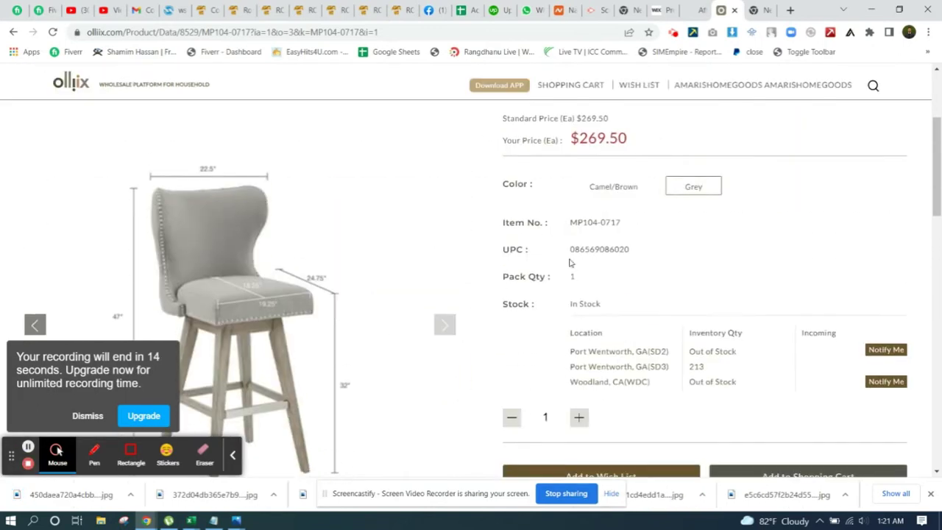
pyautogui.click(612, 187)
pyautogui.scroll(-1, 265, 273)
pyautogui.scroll(-2, 221, 326)
pyautogui.rightClick(297, 313)
pyautogui.click(339, 345)
pyautogui.press('Return')
# - Save the Camel/Brown stool's angled view and its fabric swatch from the Olliix gallery
pyautogui.scroll(-5, 210, 395)
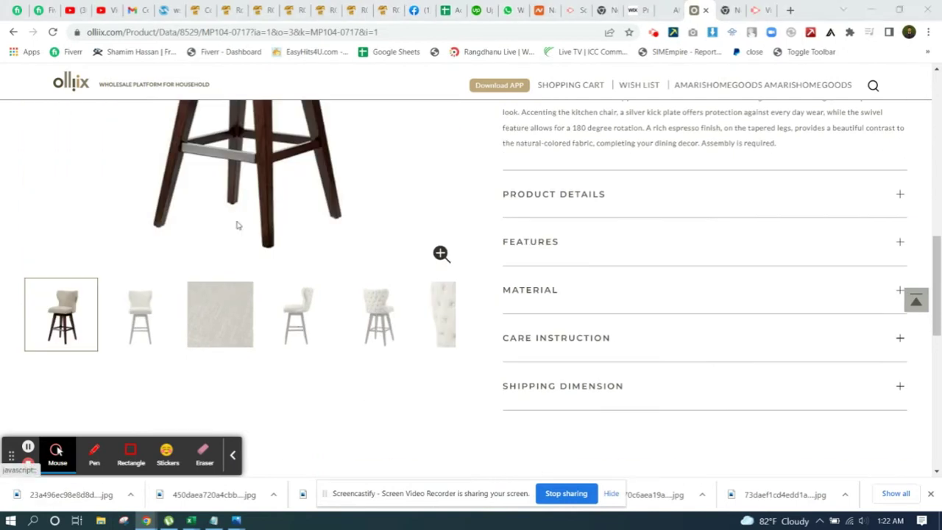
pyautogui.rightClick(250, 186)
pyautogui.click(283, 209)
pyautogui.press('Return')
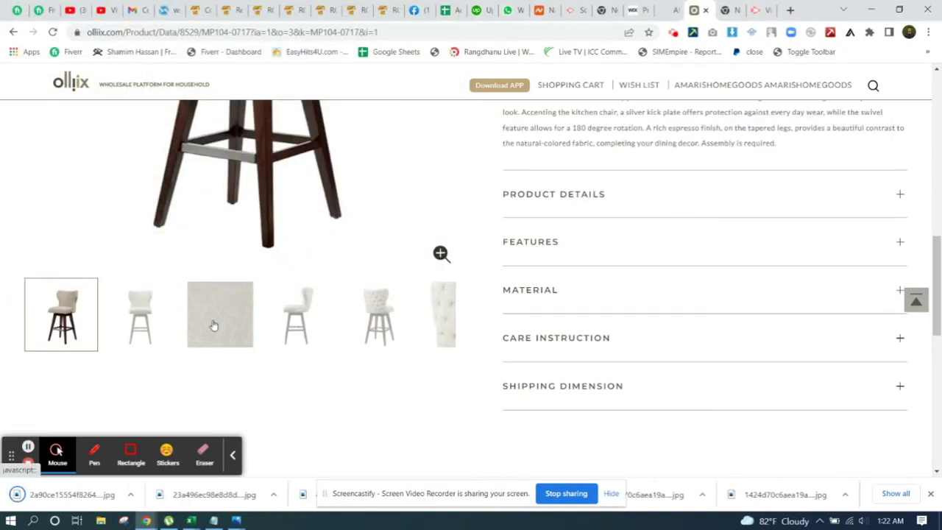
pyautogui.click(213, 325)
pyautogui.scroll(2, 213, 325)
pyautogui.rightClick(236, 220)
pyautogui.click(272, 243)
pyautogui.press('Return')
# - Save the rear view of the Camel/Brown stool from the Olliix gallery
pyautogui.scroll(-2, 221, 294)
pyautogui.click(189, 331)
pyautogui.rightClick(233, 177)
pyautogui.click(242, 200)
pyautogui.press('Return')
# - Save the Camel/Brown stool's tufted back close-up and its seat edge close-up from the Olliix gallery
pyautogui.click(182, 314)
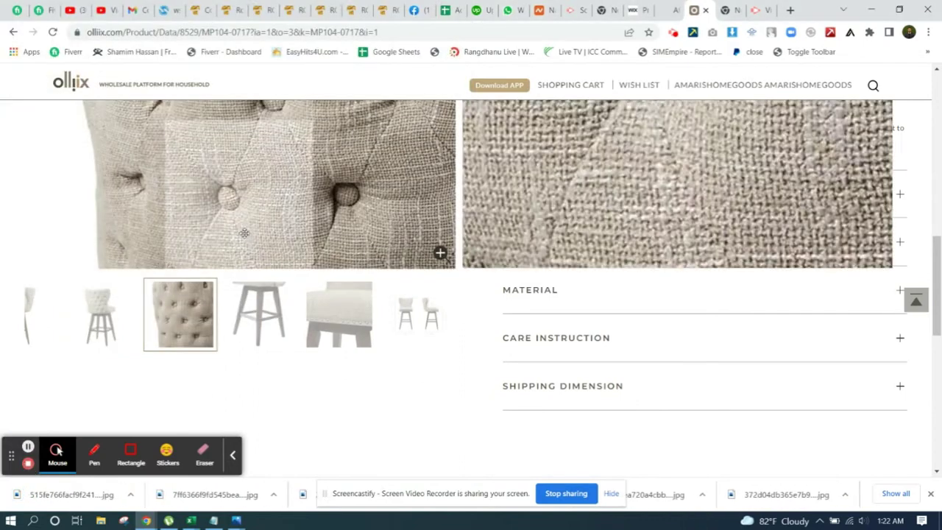
pyautogui.click(338, 315)
pyautogui.rightClick(288, 147)
pyautogui.click(301, 169)
pyautogui.press('Return')
pyautogui.scroll(-3, 294, 269)
pyautogui.scroll(3, 294, 269)
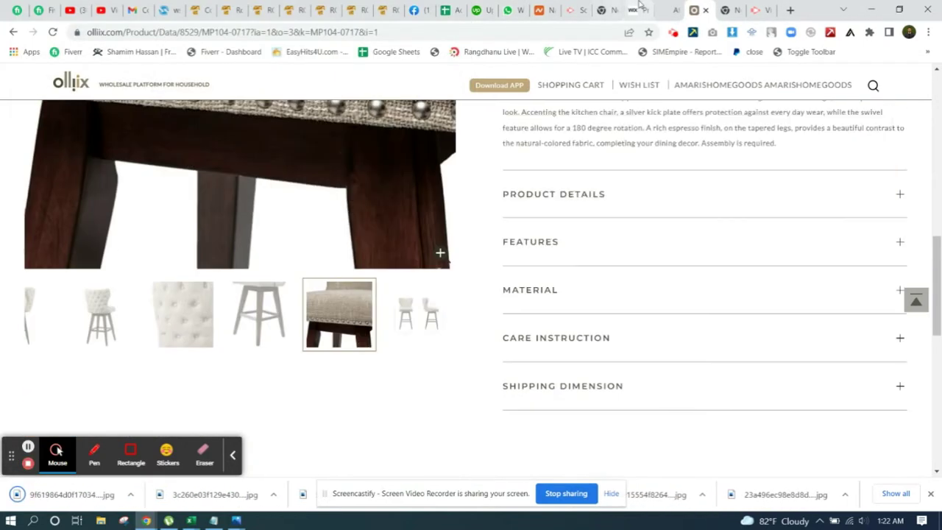
# - Return to the Wix product and upload the 14 saved stool images from the Downloads folder to the site files
pyautogui.click(638, 9)
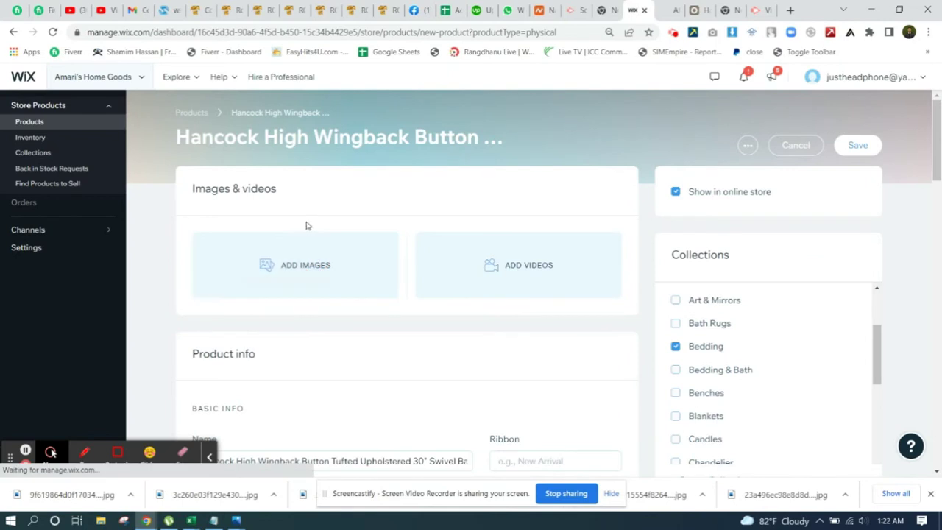
pyautogui.click(284, 270)
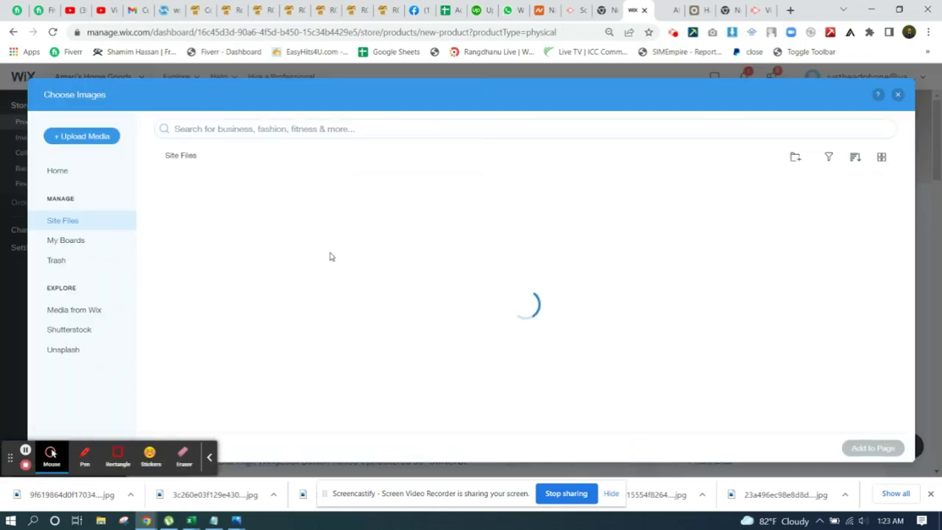
pyautogui.click(78, 138)
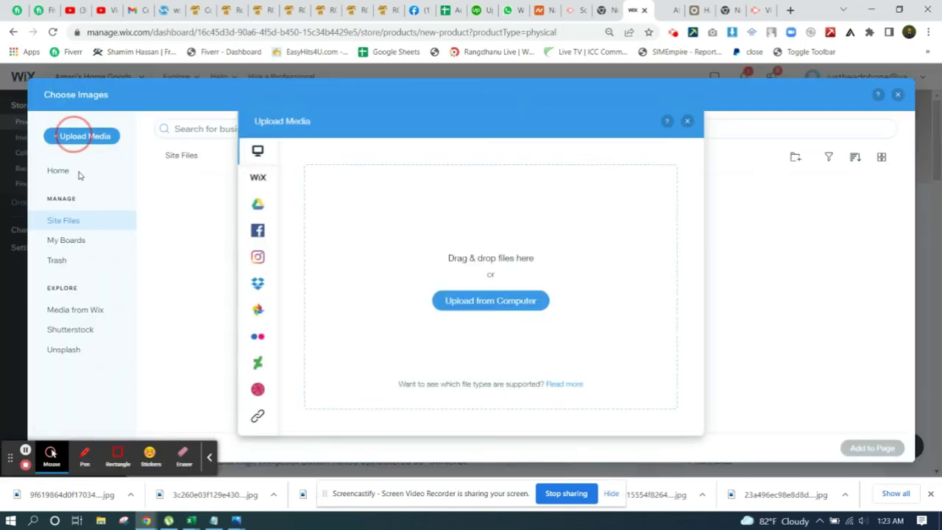
pyautogui.click(496, 309)
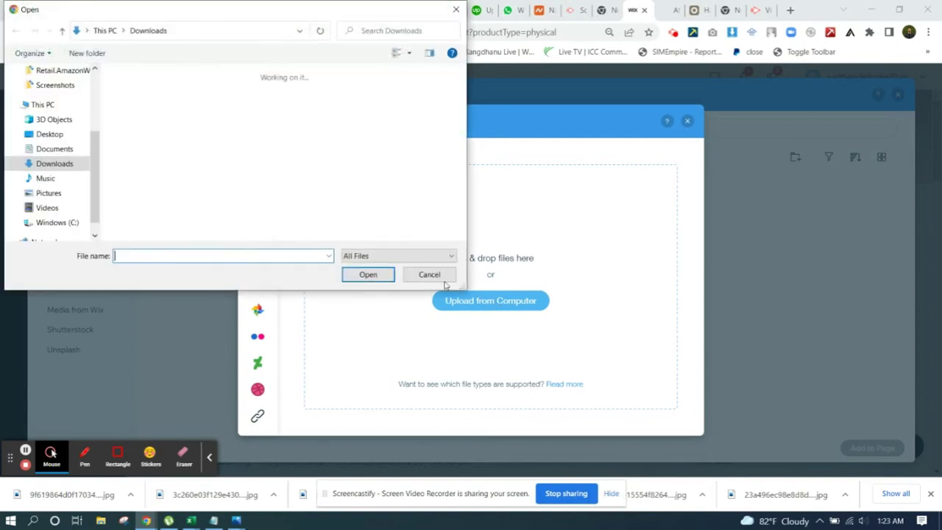
pyautogui.scroll(-3, 364, 200)
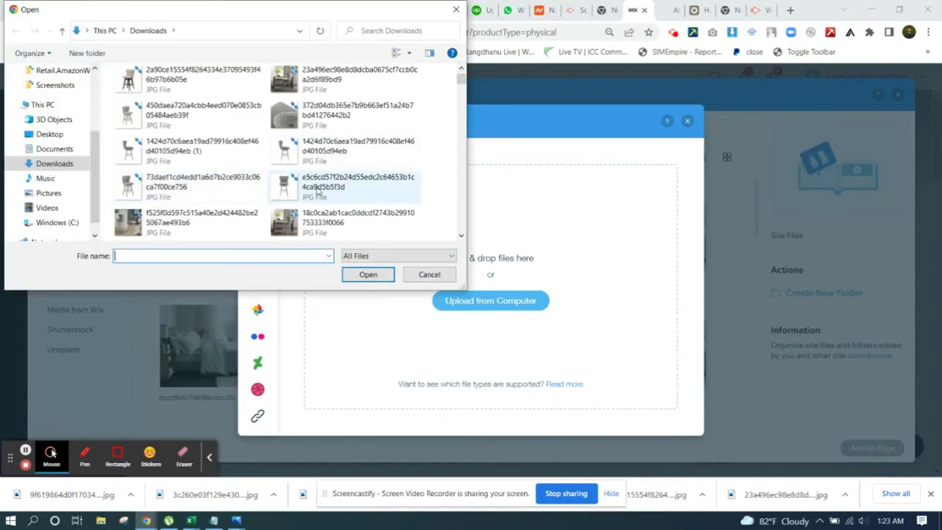
pyautogui.scroll(-2, 221, 158)
pyautogui.moveTo(200, 168); pyautogui.dragTo(255, 125)
pyautogui.click(385, 275)
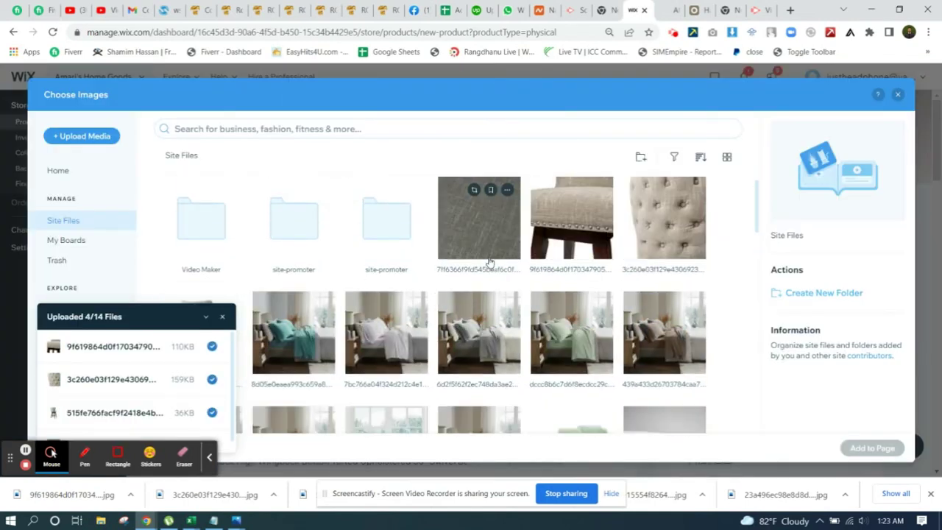
# - Select the 14 uploaded stool images in the site files and add them to the product page
pyautogui.scroll(-1, 527, 275)
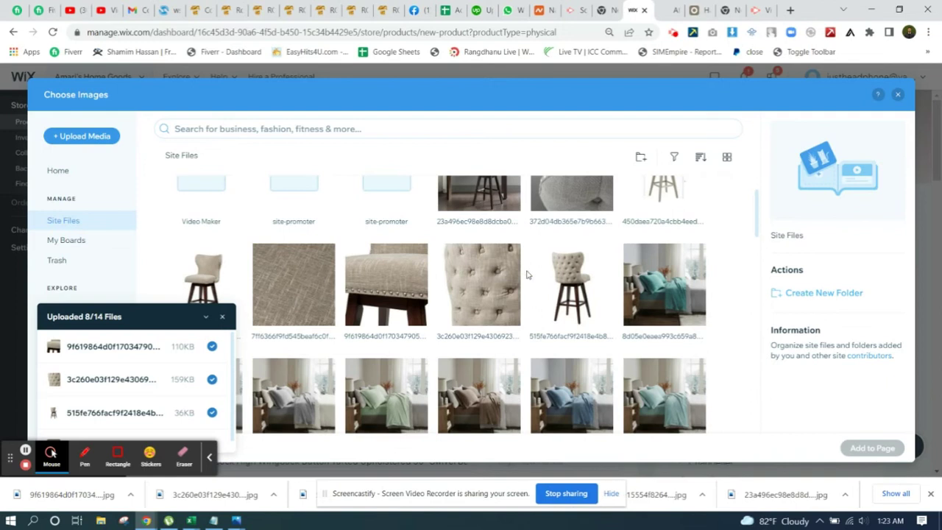
pyautogui.click(503, 261)
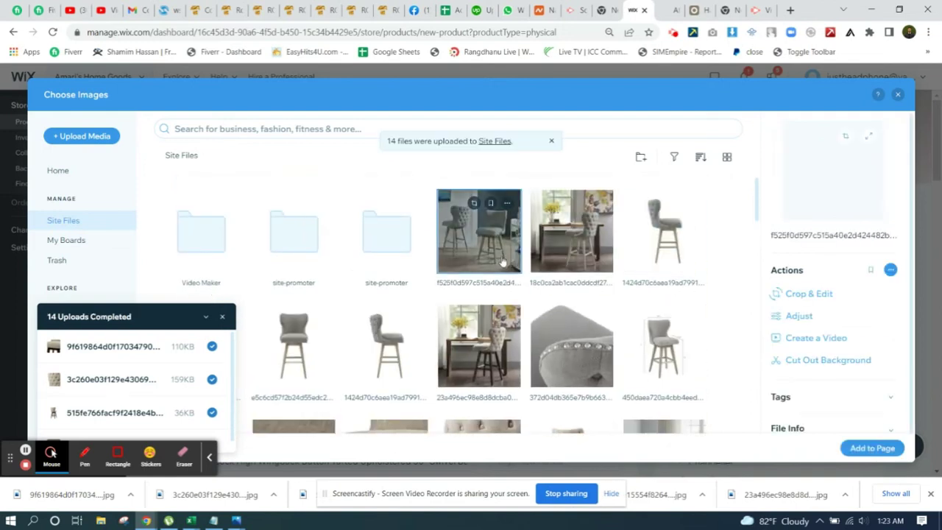
pyautogui.click(872, 447)
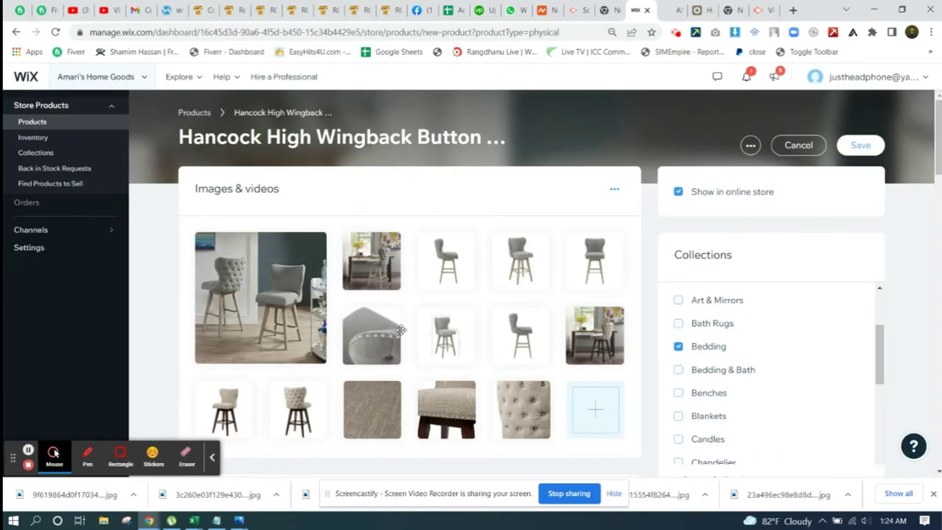
# - Connect the six Camel/Brown stool images, including the fabric swatch and close-ups, to the Camel/Brown choice of the Color option
pyautogui.scroll(-10, 401, 330)
pyautogui.scroll(-4, 504, 353)
pyautogui.click(569, 242)
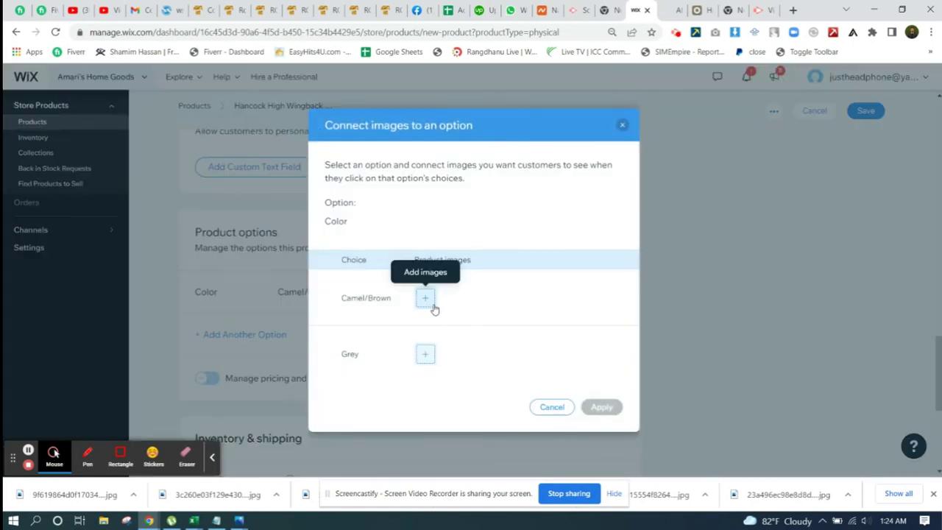
pyautogui.click(426, 299)
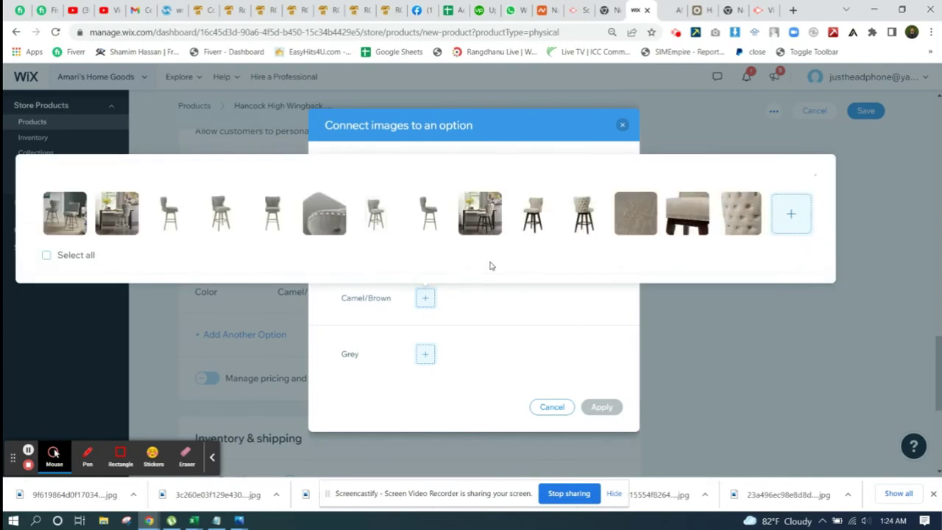
pyautogui.click(488, 231)
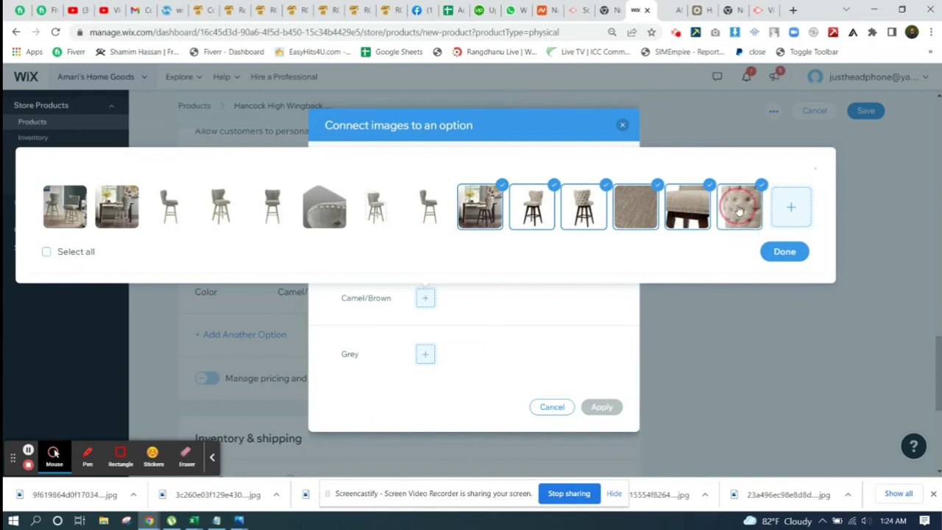
pyautogui.click(781, 252)
# - Connect the eight grey stool images to the Grey choice and apply the image connections
pyautogui.click(425, 356)
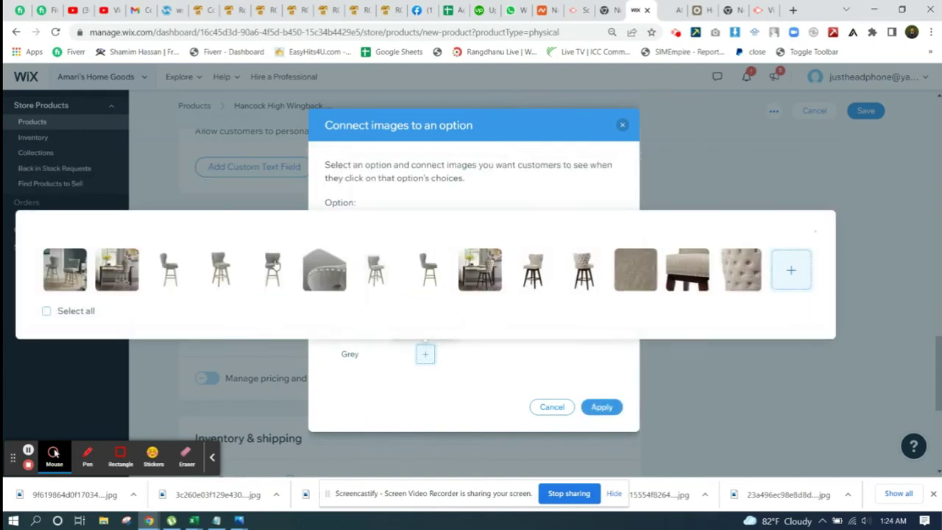
pyautogui.click(79, 271)
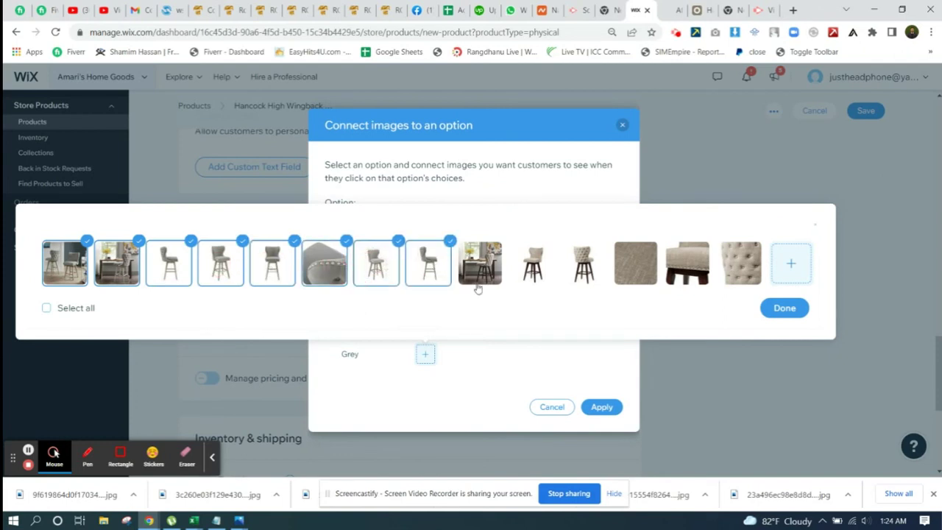
pyautogui.click(784, 309)
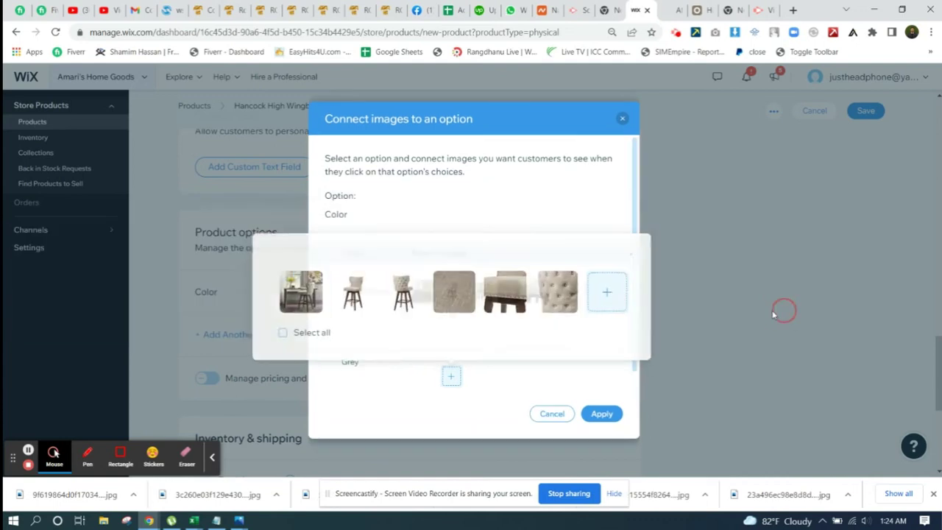
pyautogui.scroll(-1, 545, 382)
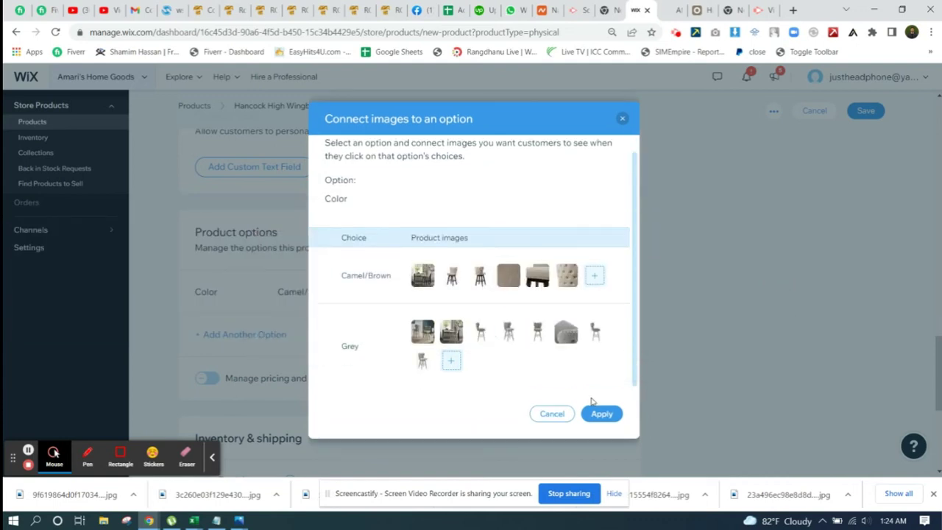
# - Review the product's images, description, options and inventory details, and save the product
pyautogui.scroll(-4, 444, 305)
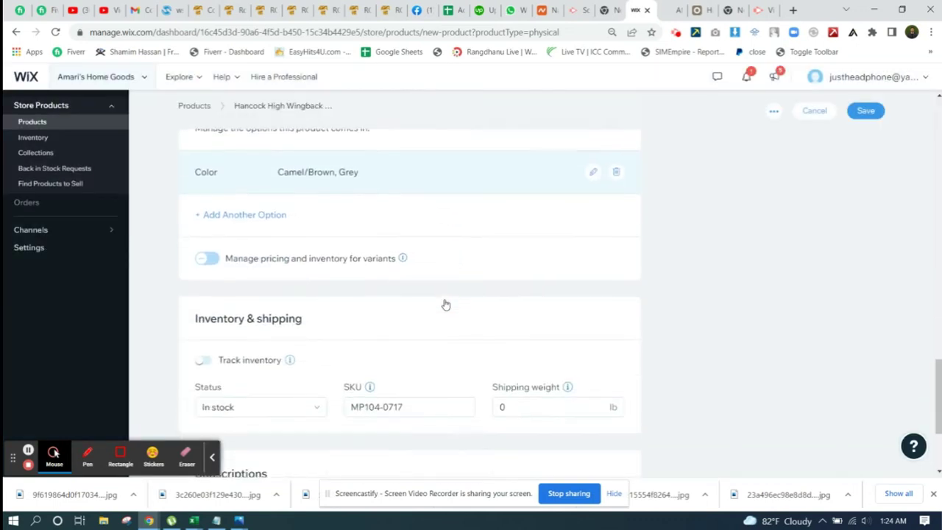
pyautogui.scroll(15, 451, 341)
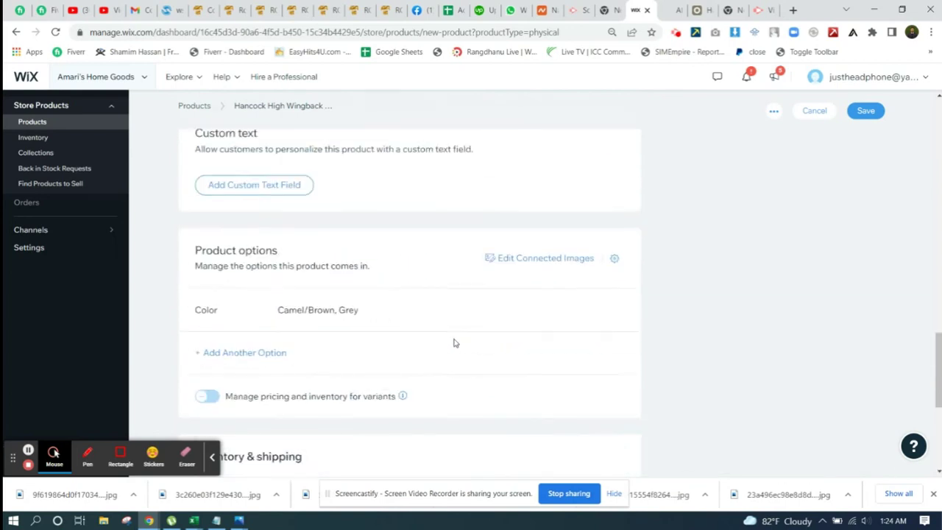
pyautogui.scroll(-4, 475, 326)
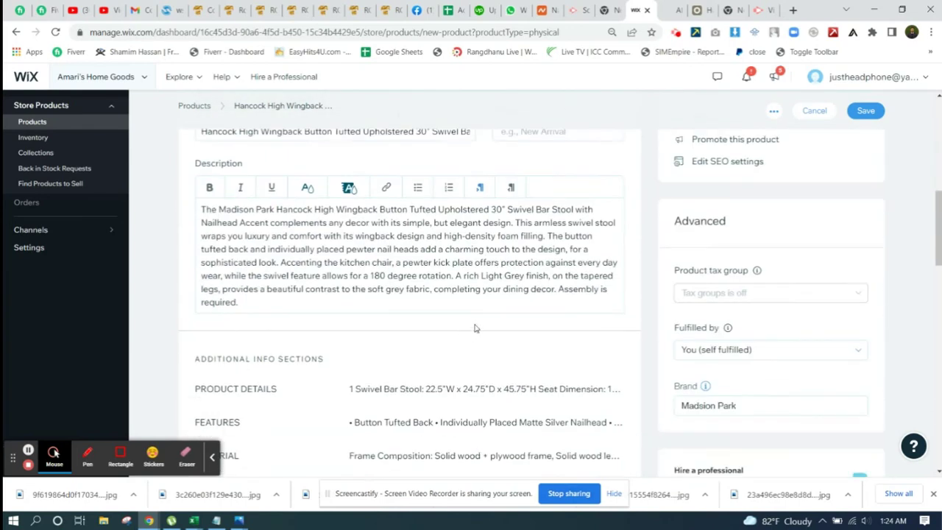
pyautogui.scroll(10, 518, 313)
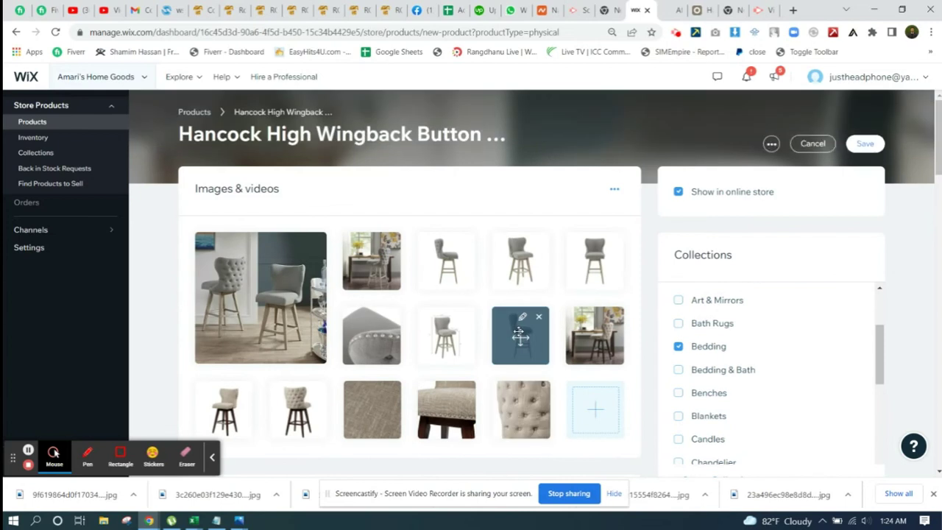
pyautogui.scroll(-4, 544, 331)
pyautogui.scroll(-20, 579, 368)
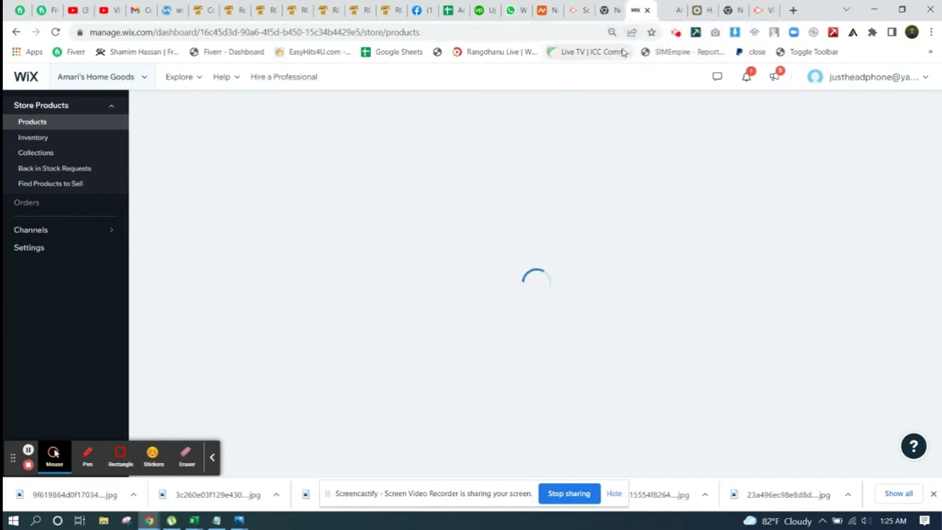
# - Switch to the live Amari's Home Goods store and open the Hancock bar stool's quick view on the Bedding page
pyautogui.click(679, 10)
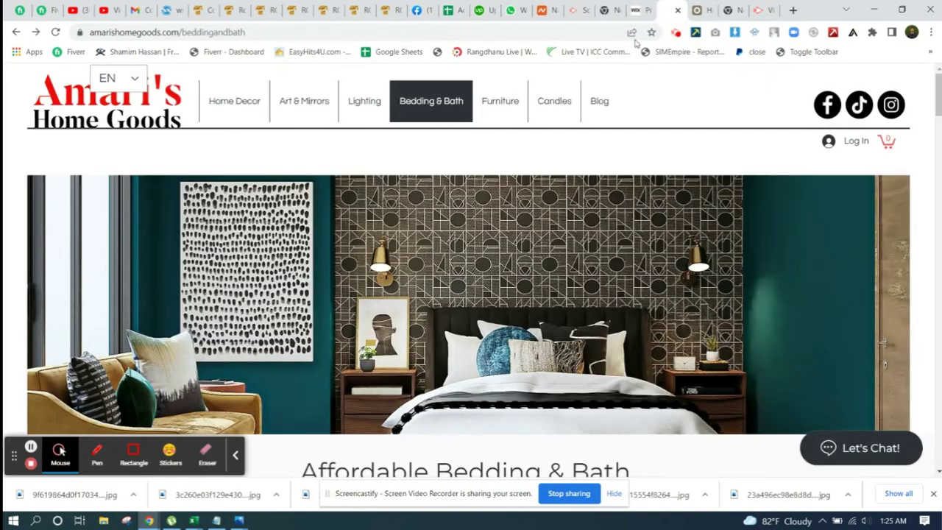
pyautogui.scroll(-3, 247, 228)
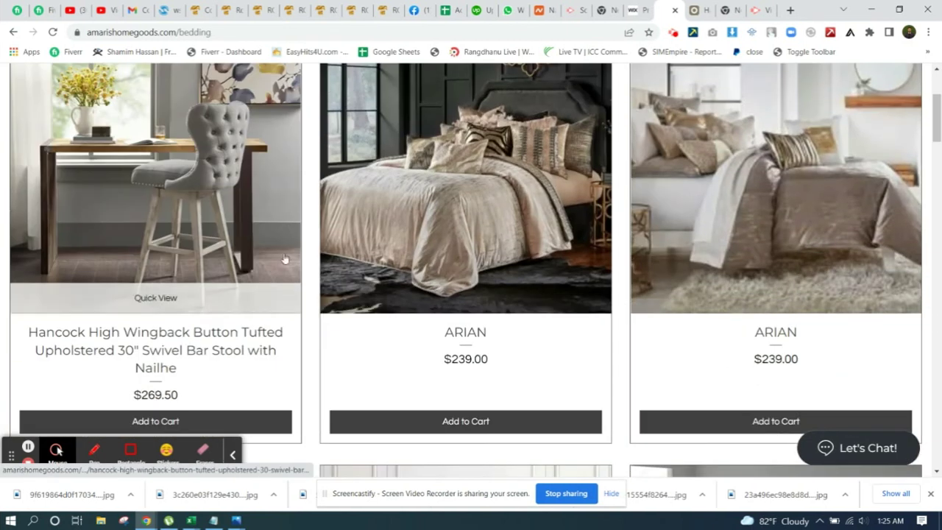
pyautogui.click(261, 299)
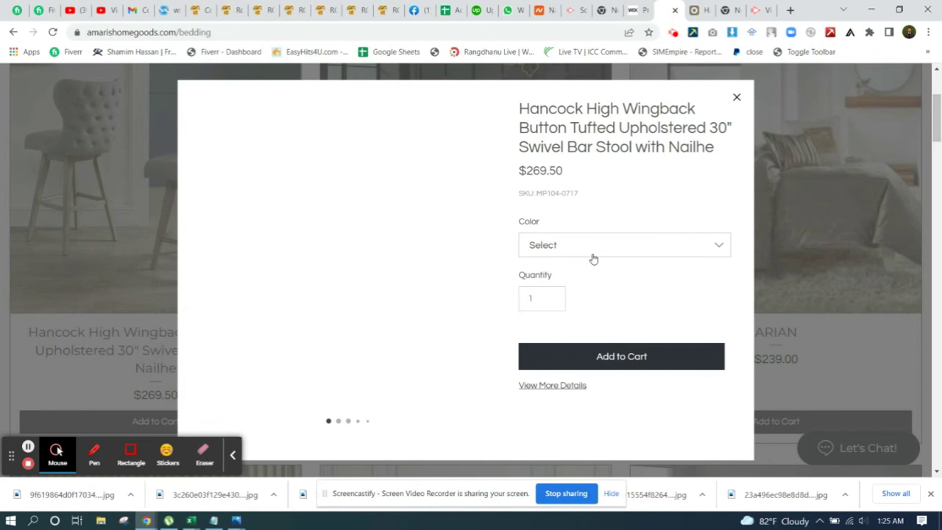
# - Choose the Camel/Brown color in the quick view and check its connected images
pyautogui.click(582, 246)
pyautogui.click(571, 277)
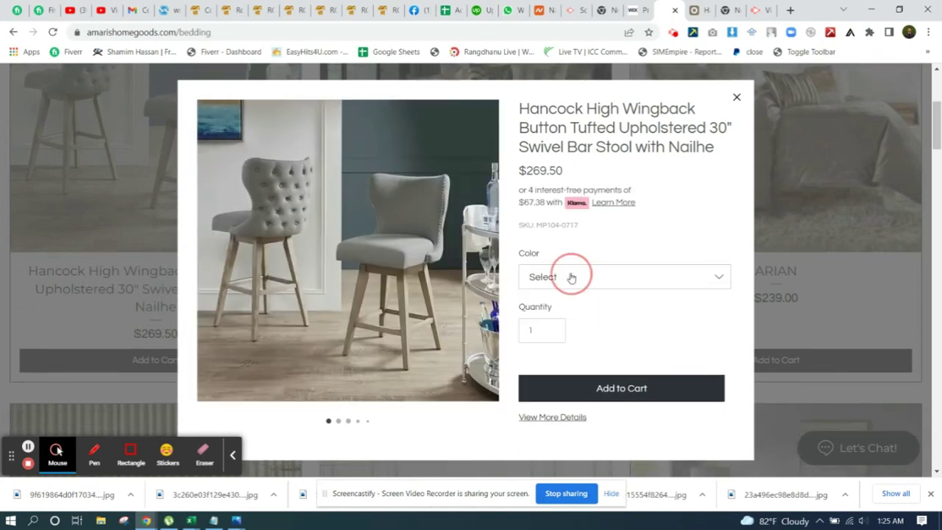
pyautogui.click(555, 307)
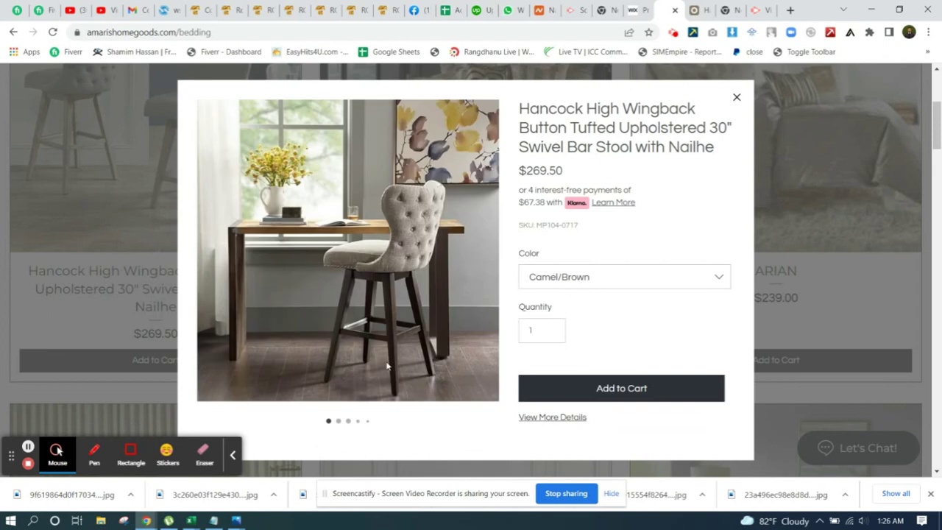
pyautogui.click(347, 422)
pyautogui.click(361, 423)
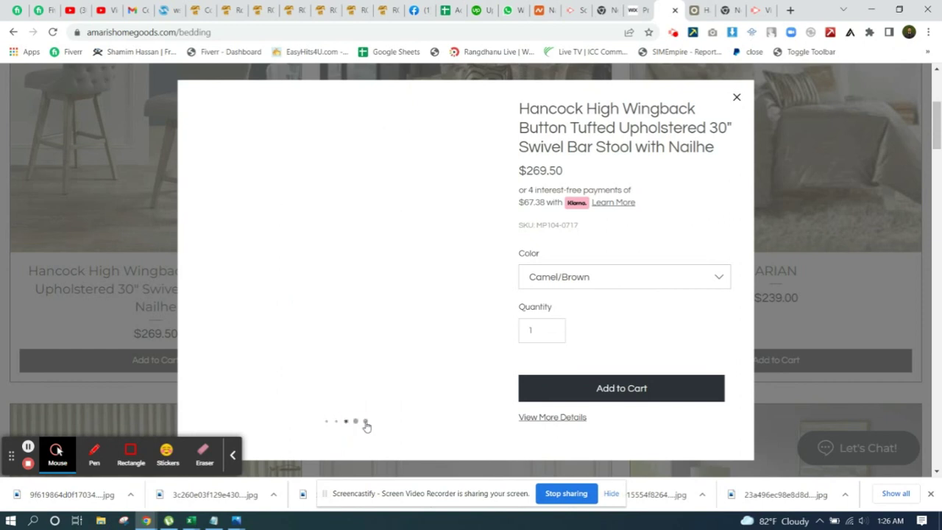
# - Change the quick view color to Grey and check its connected images
pyautogui.click(588, 279)
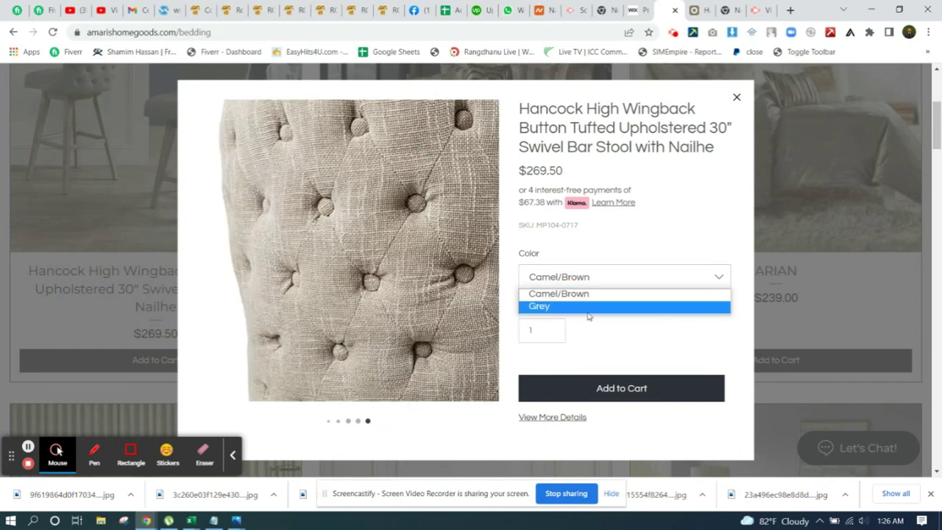
pyautogui.click(576, 307)
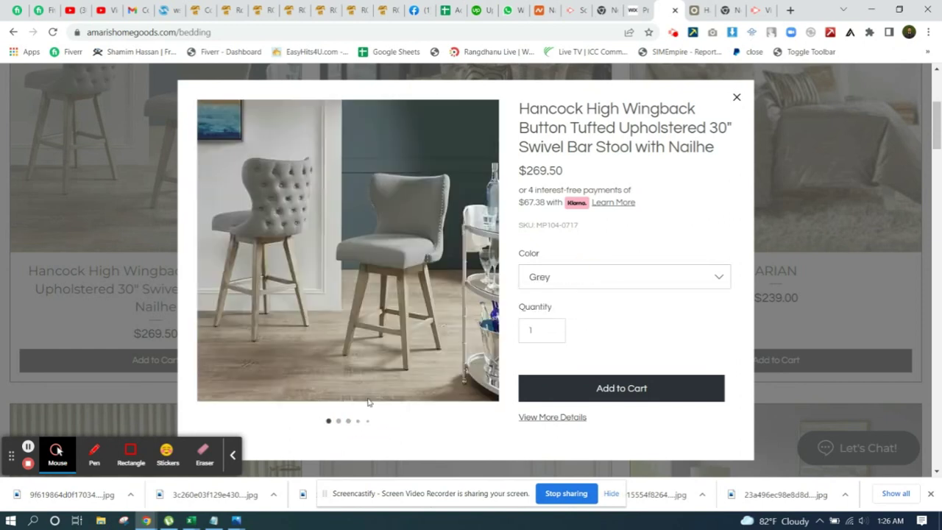
pyautogui.click(343, 423)
pyautogui.click(354, 422)
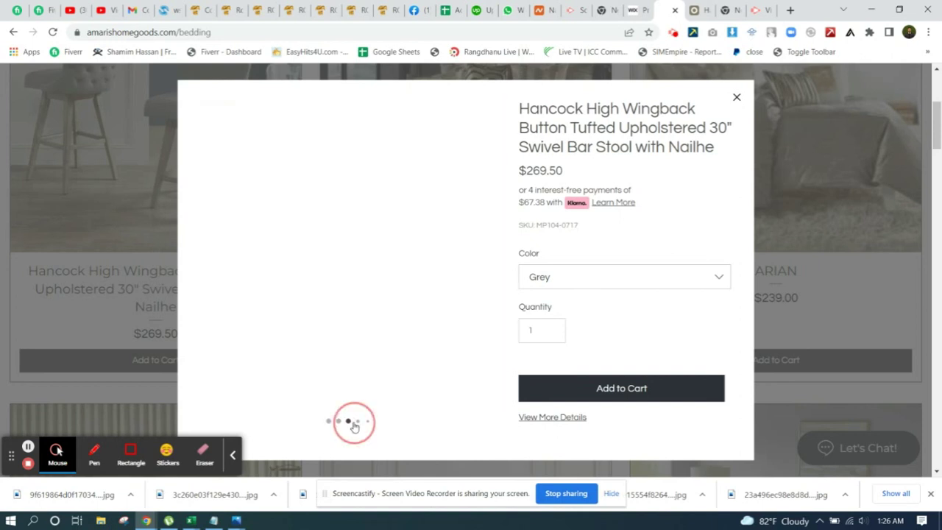